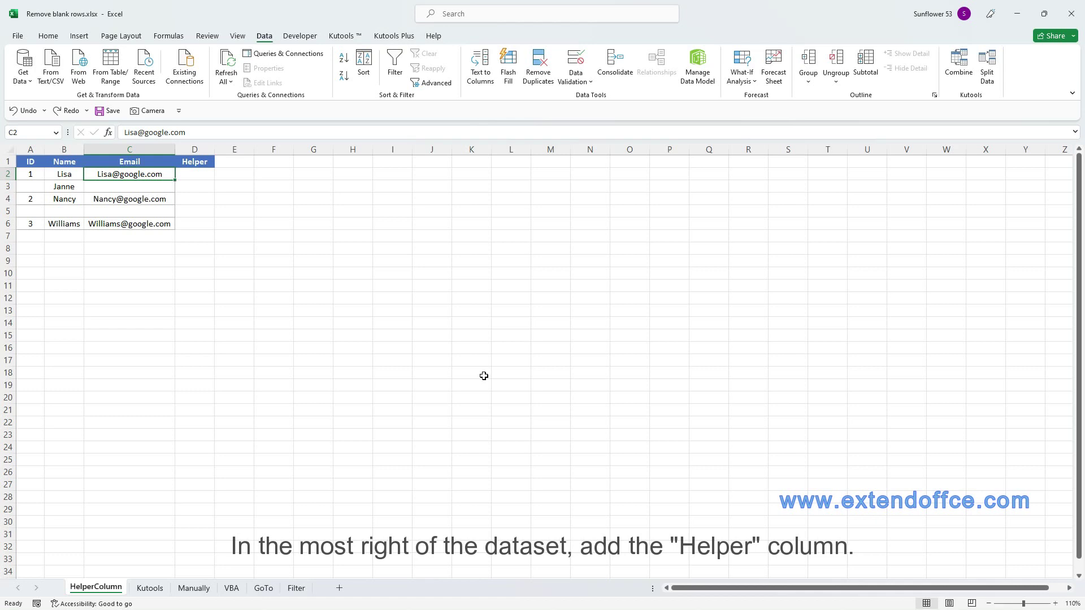
Enter =COUNTA(A2:C2) in D2 and fill it down to D6, giving counts 3, 1, 3, 0, 3
left_click(197, 165)
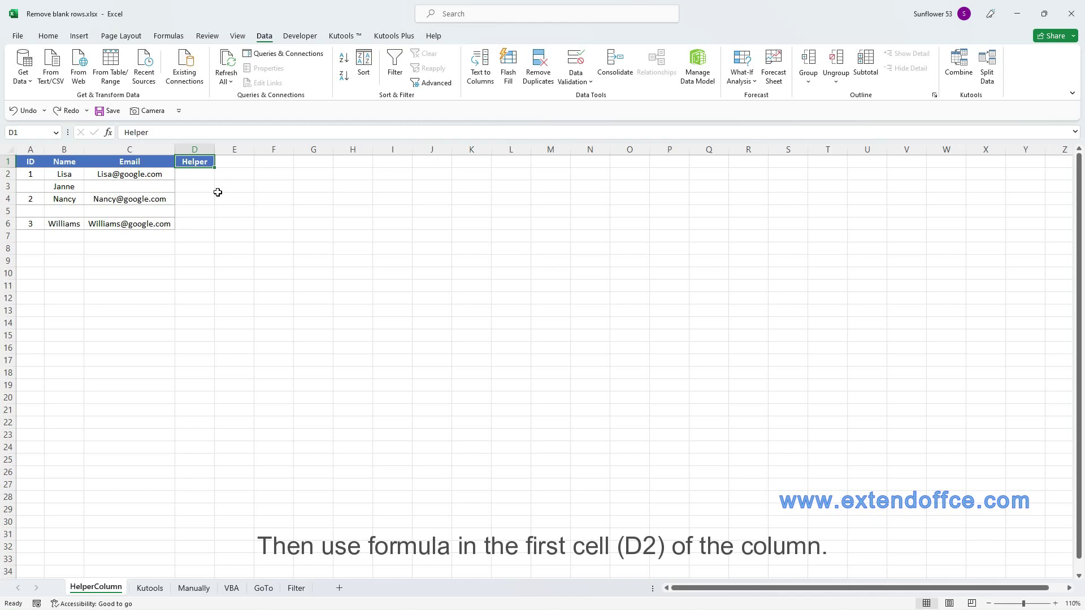
left_click(192, 176)
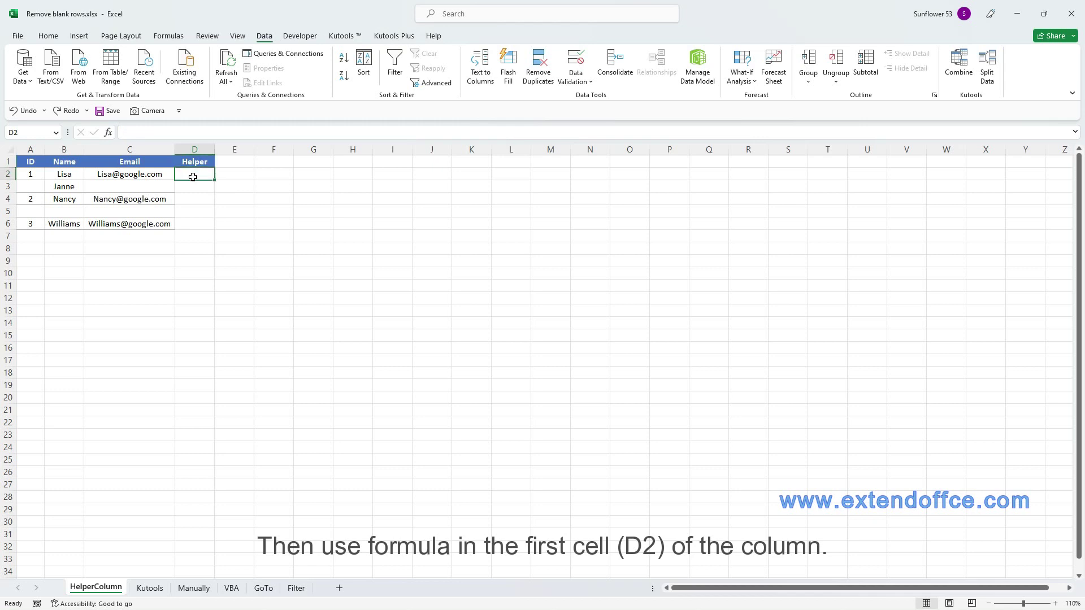
type("=")
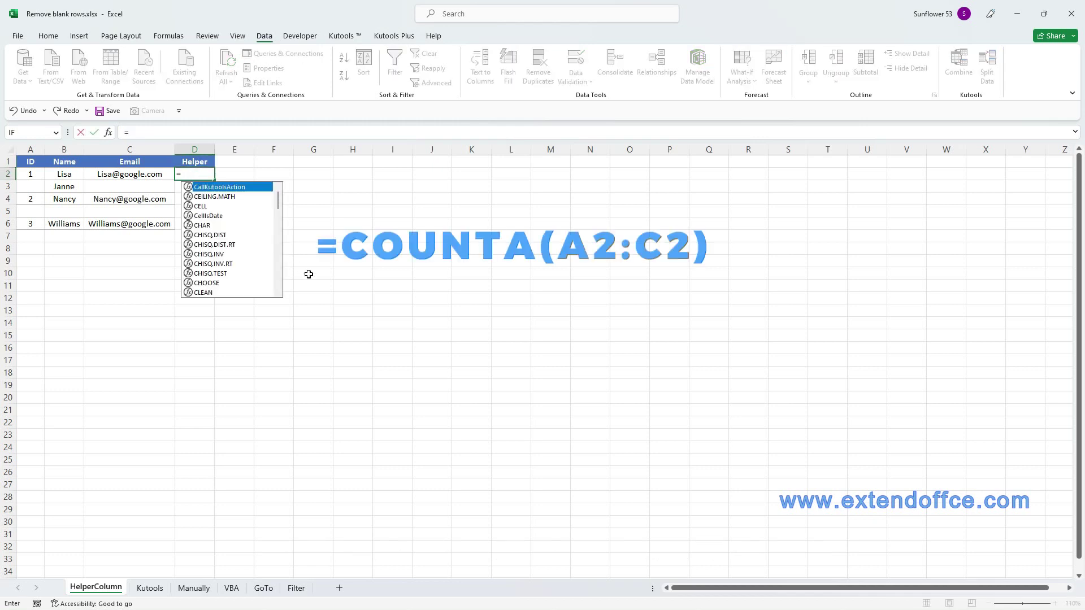
type("counta")
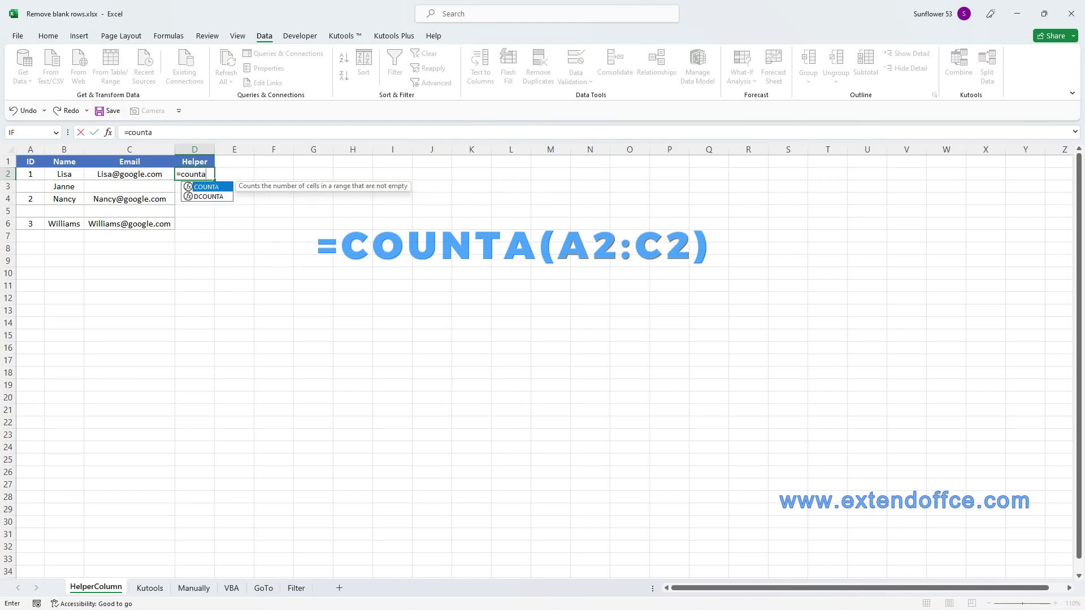
double_click(204, 187)
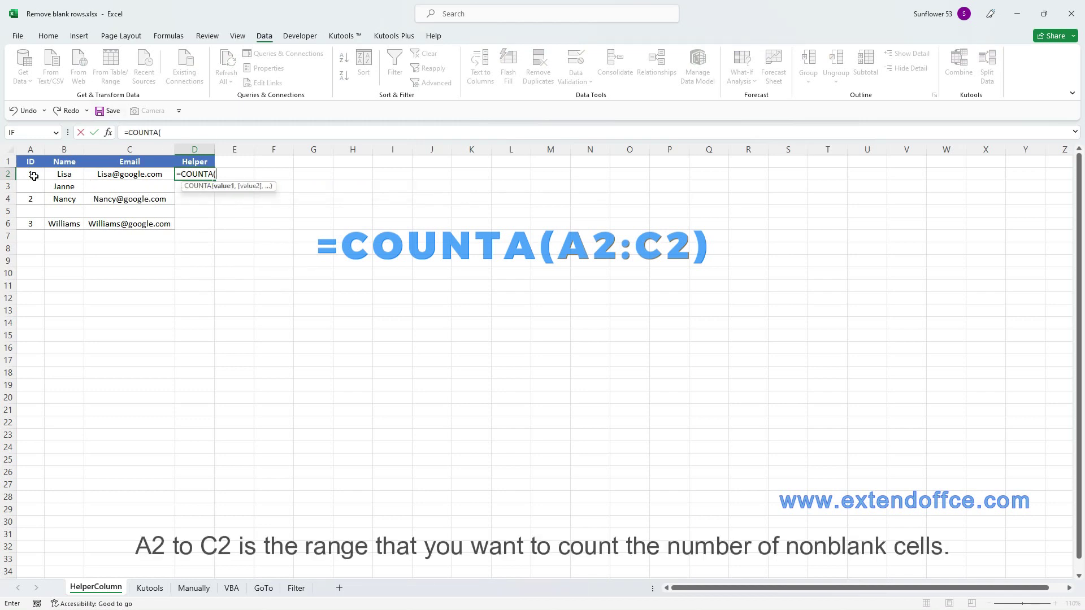
left_click_drag(33, 177, 135, 176)
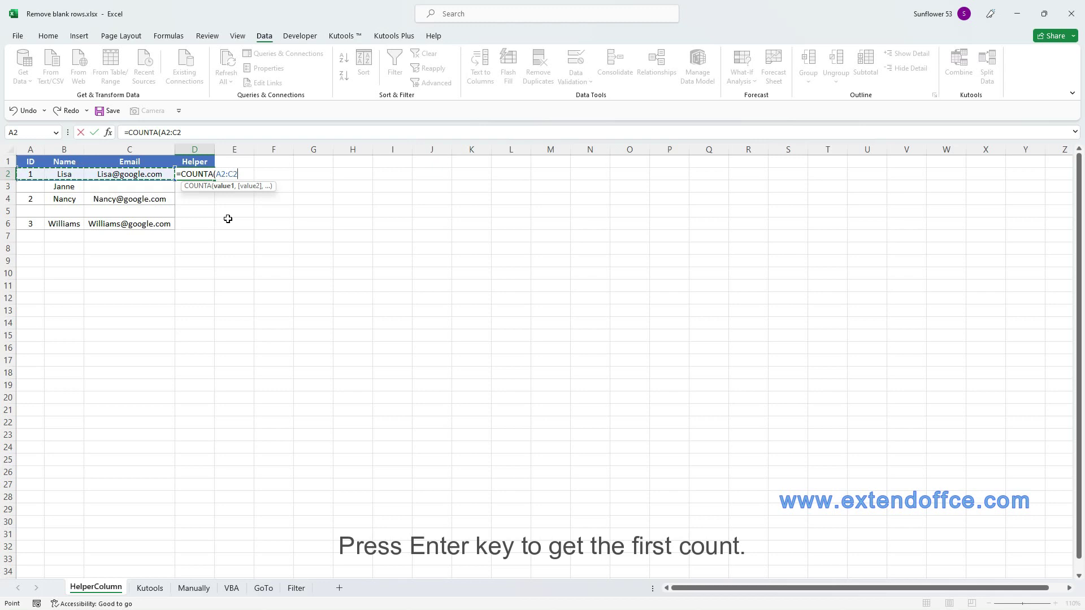
type(")")
key("Return")
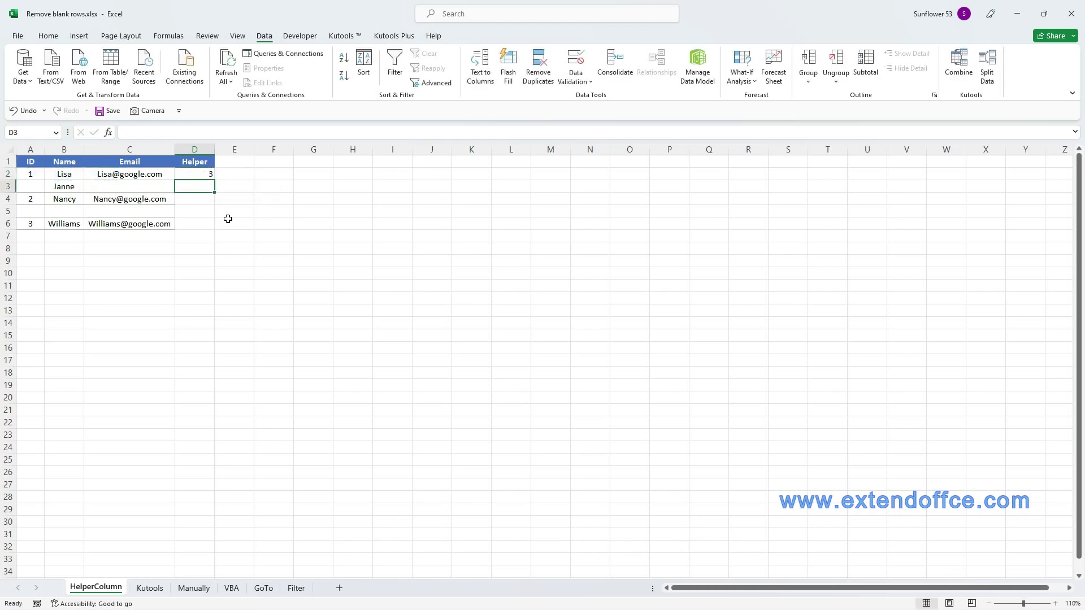
left_click(211, 177)
left_click_drag(215, 181, 211, 228)
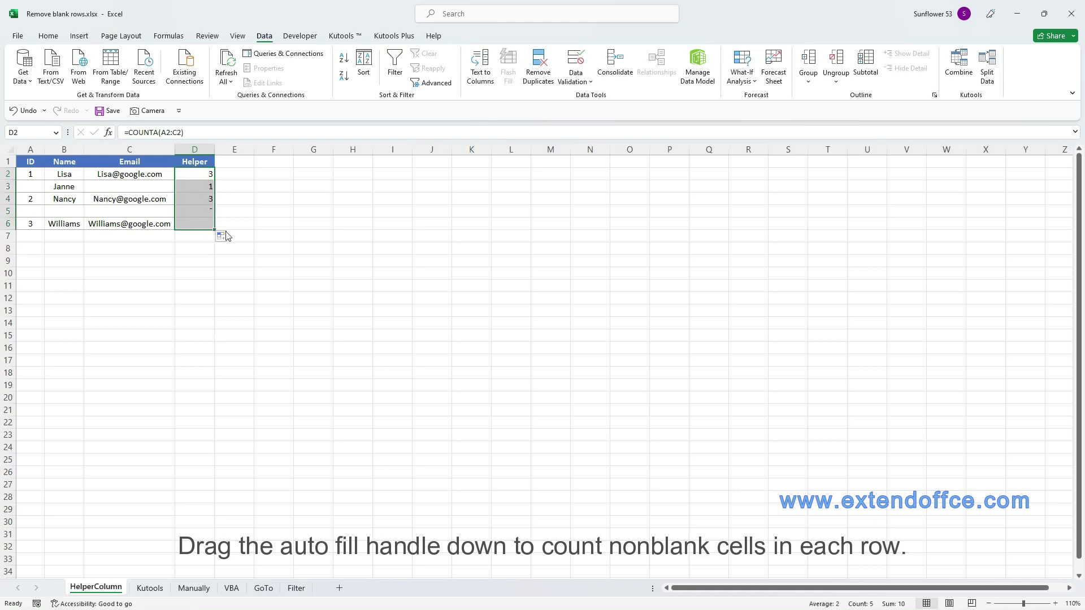
Turn on filtering and keep only Helper value 0 checked, leaving blank row 5 visible
left_click(197, 159)
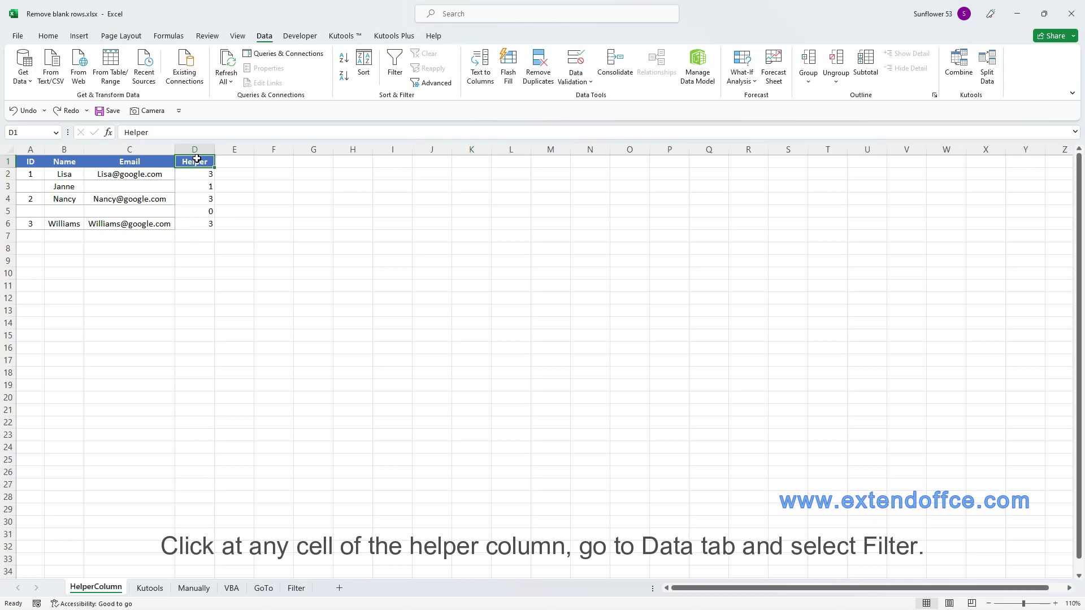
left_click(394, 65)
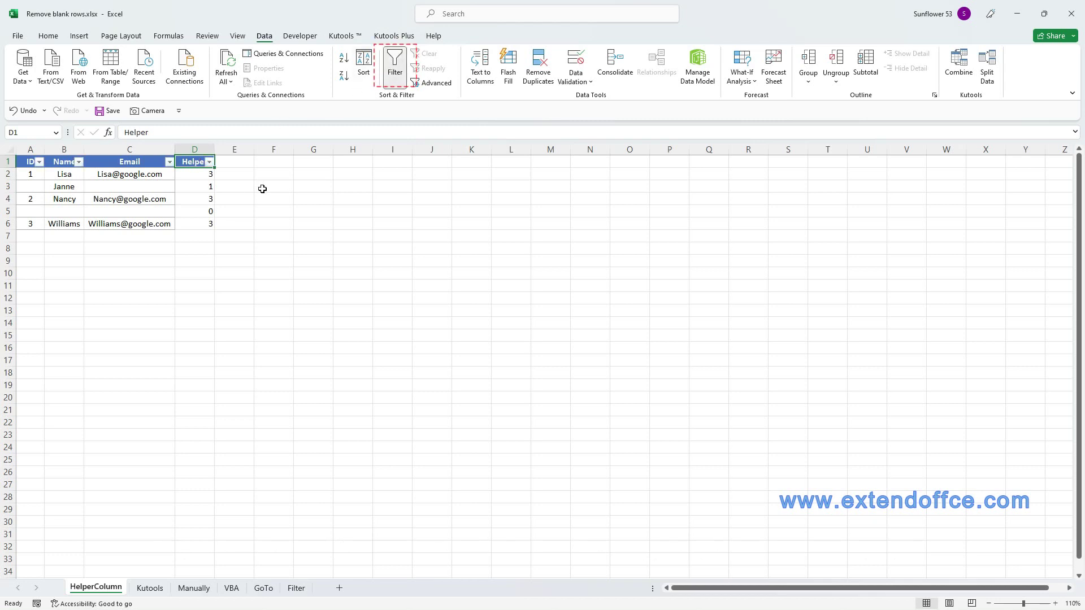
left_click(210, 163)
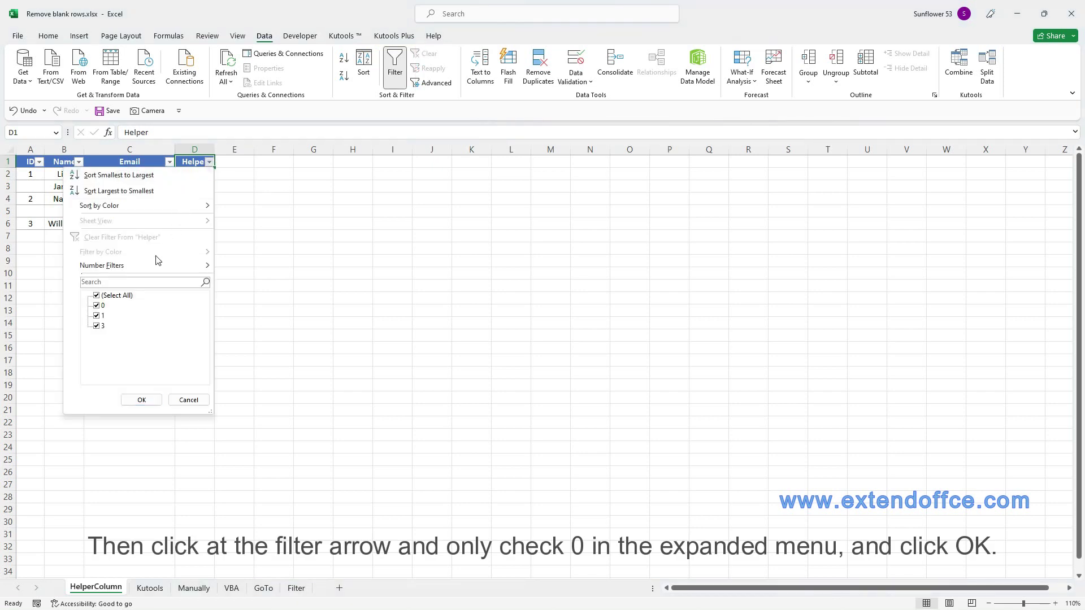
left_click(109, 298)
left_click(103, 307)
left_click(144, 401)
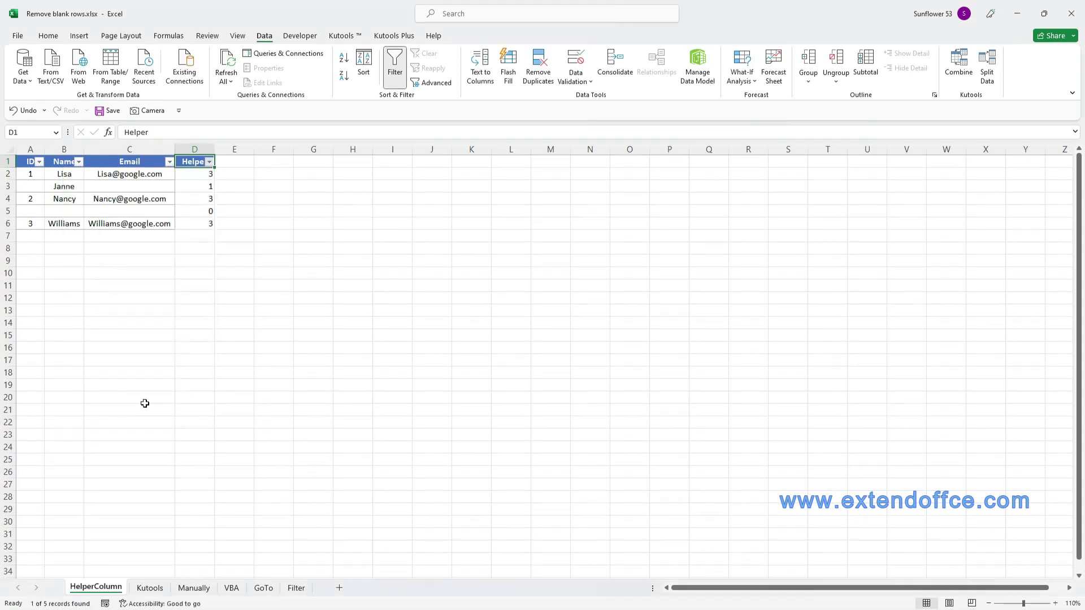
Delete the filtered blank row 5 from the table
left_click(5, 174)
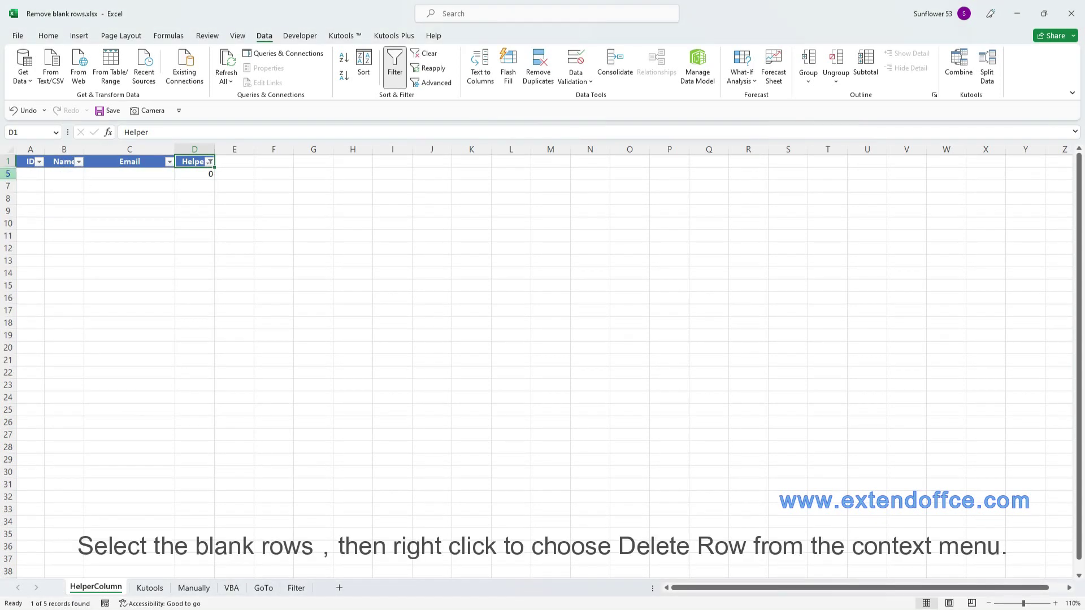
left_click(6, 175)
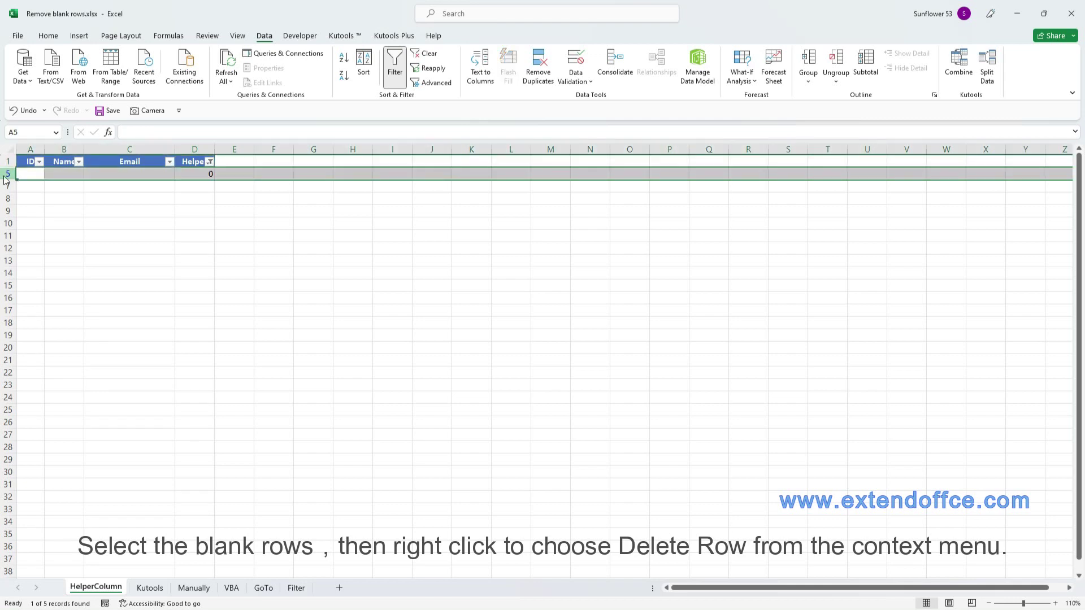
right_click(6, 178)
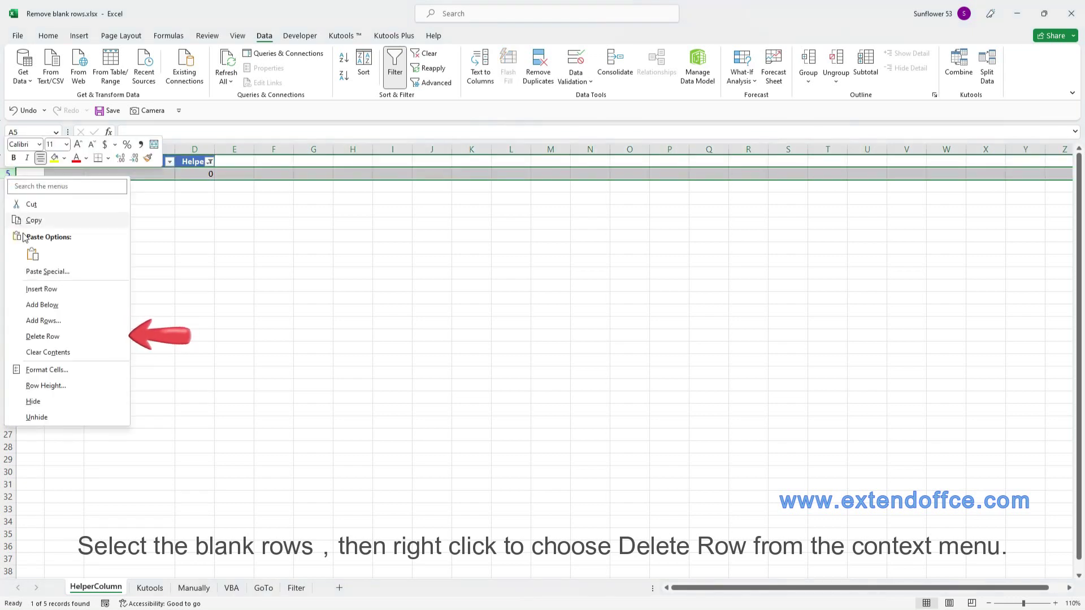
left_click(51, 337)
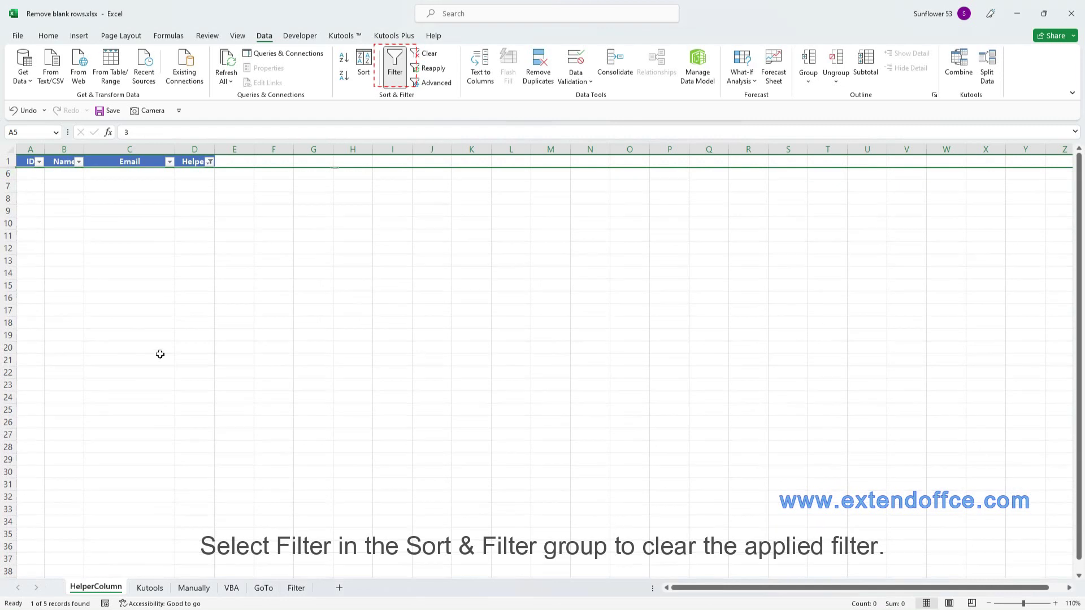
Clear the filter and delete the Helper column D
left_click(393, 62)
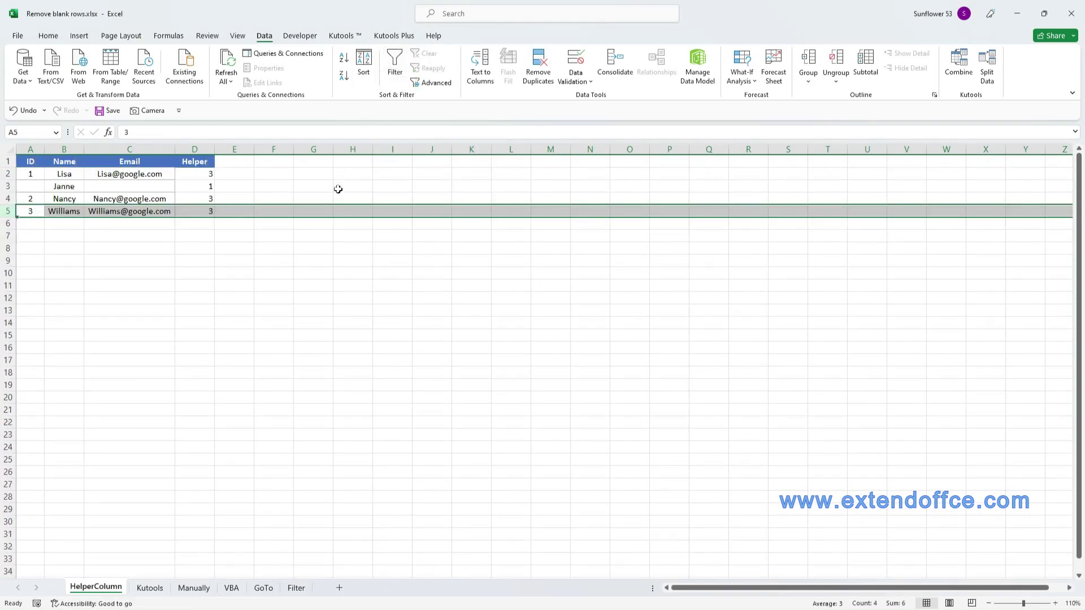
left_click(195, 149)
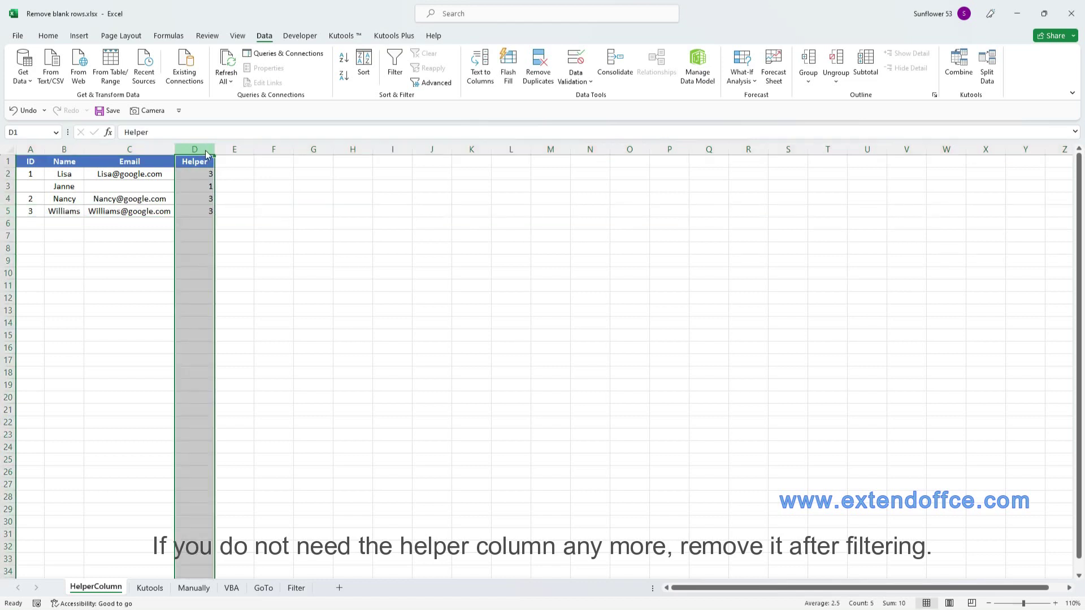
right_click(206, 154)
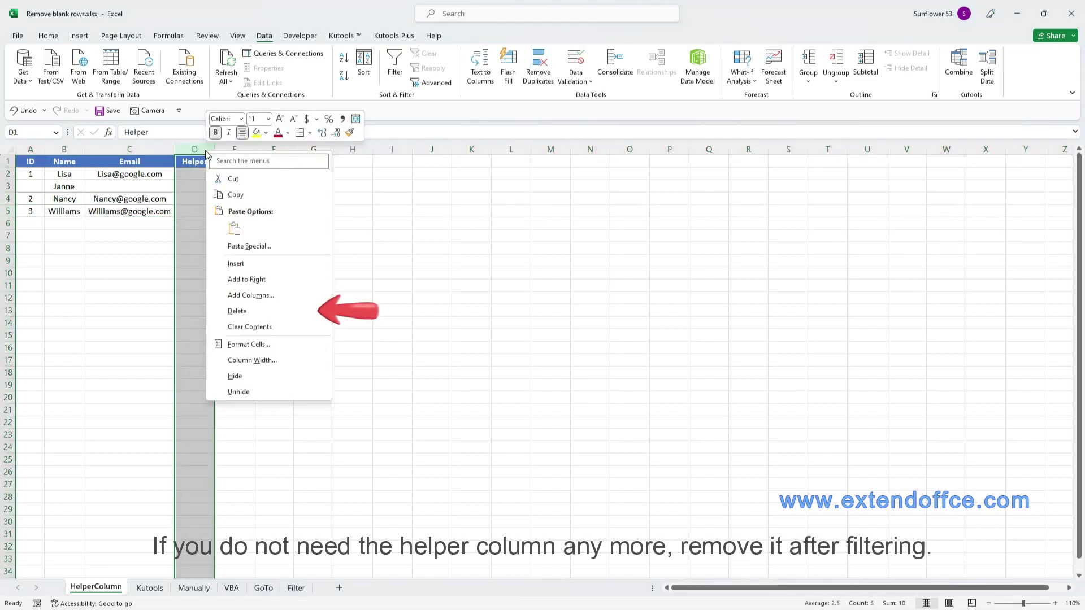
left_click(263, 316)
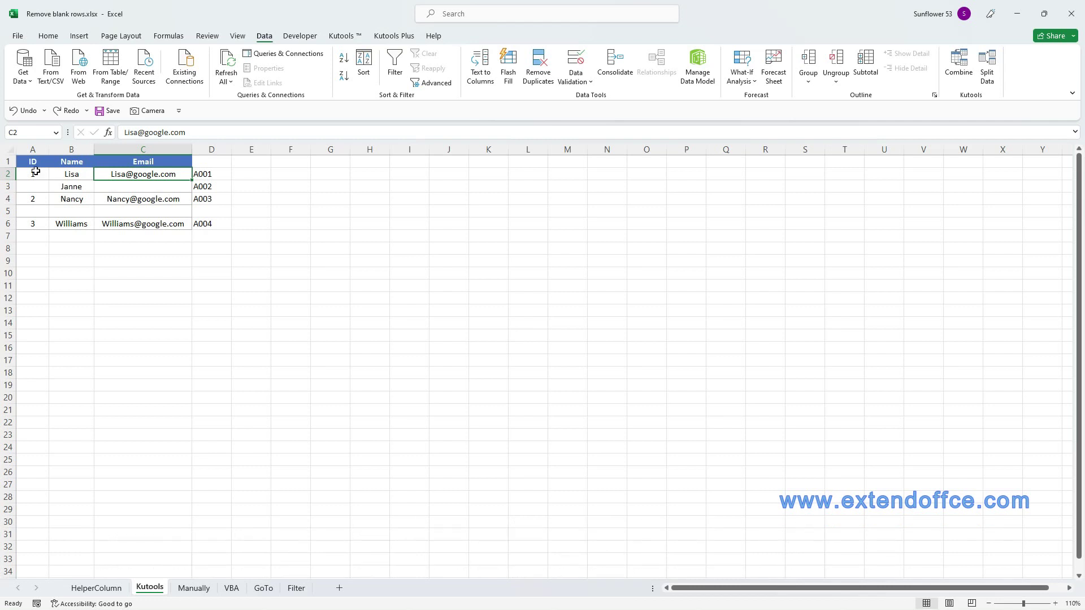
Select the Kutools sheet's data range A2:C6
left_click_drag(28, 170, 143, 221)
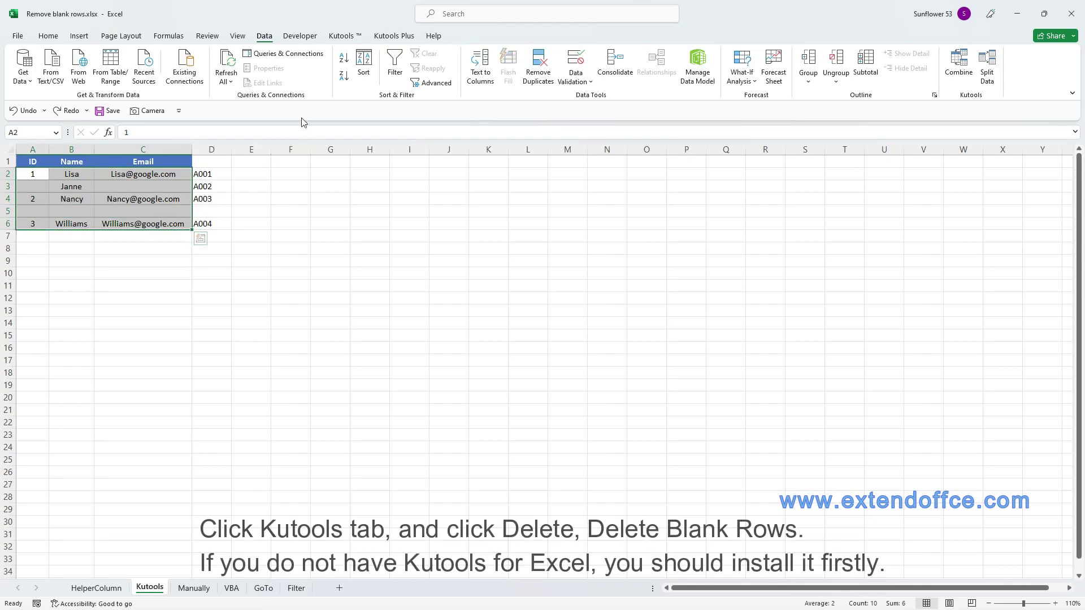
Run Kutools' Delete Blank Rows on the selected range, removing 1 blank row
left_click(343, 37)
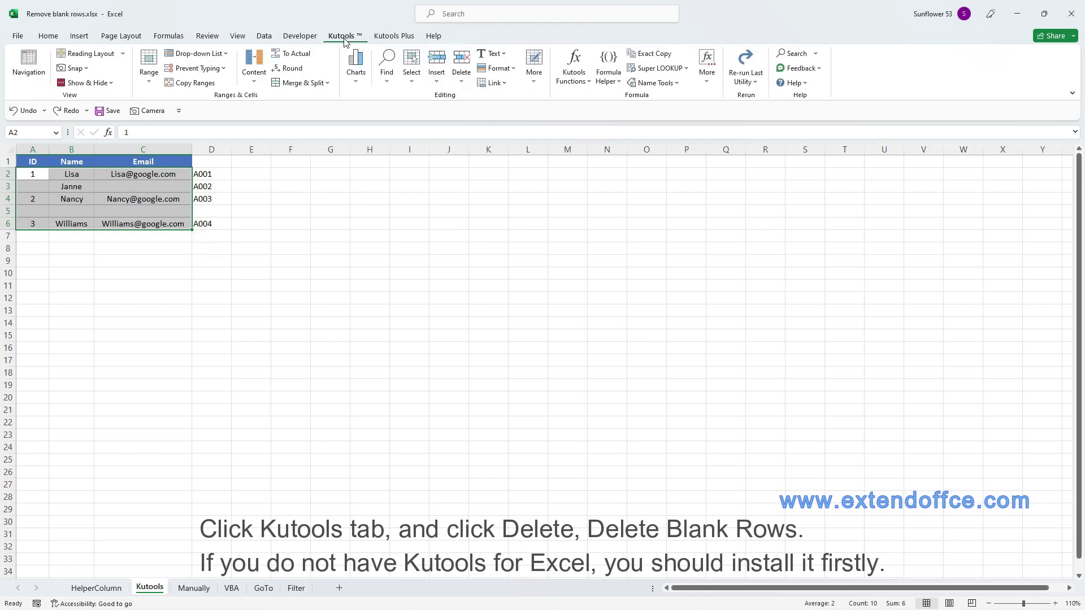
left_click(461, 82)
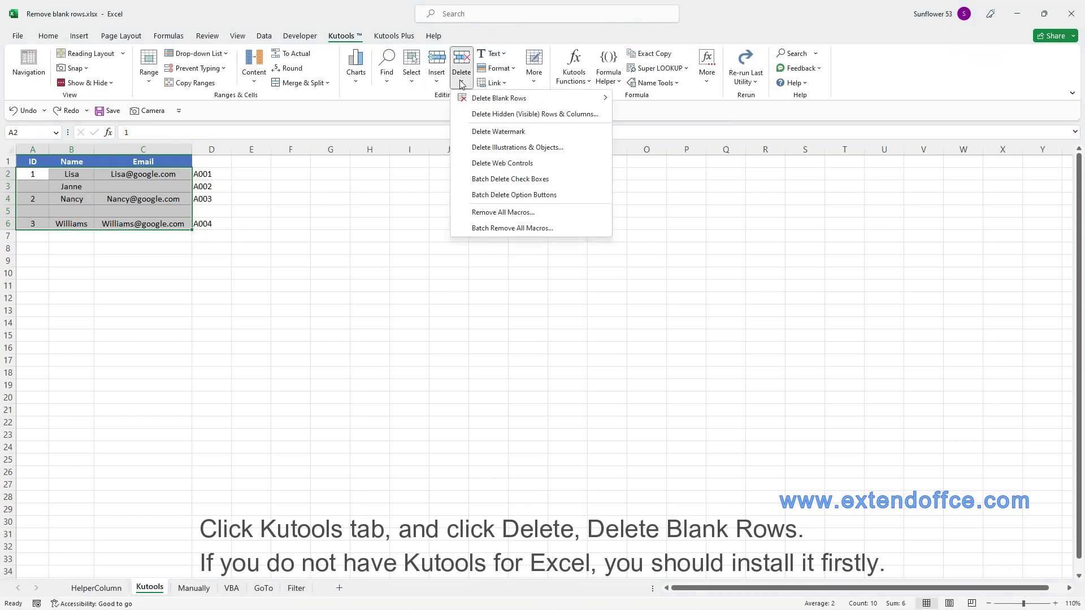
mouse_move(606, 101)
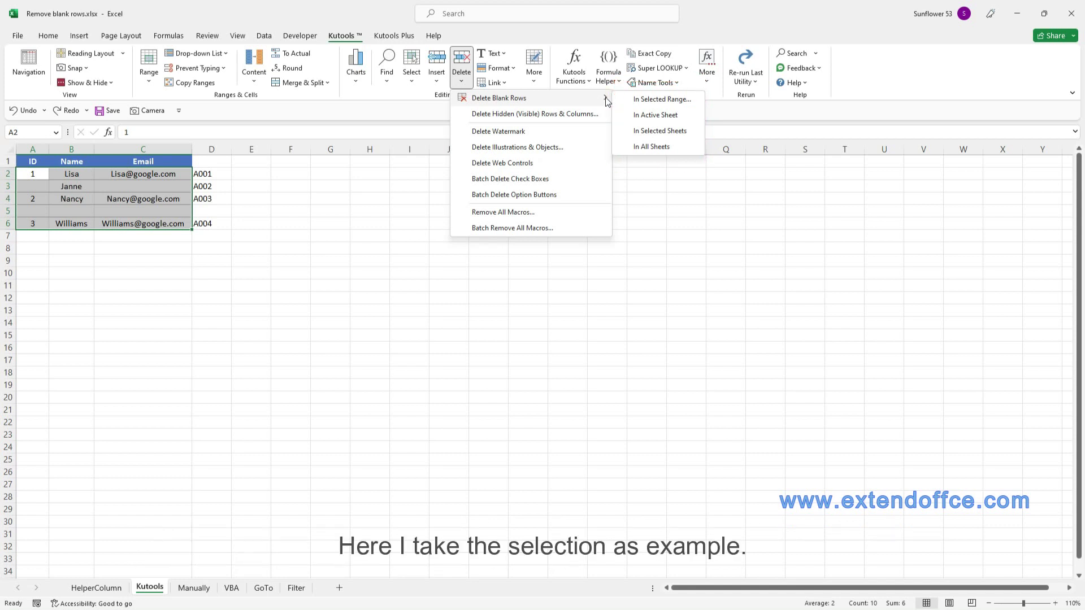
left_click(689, 107)
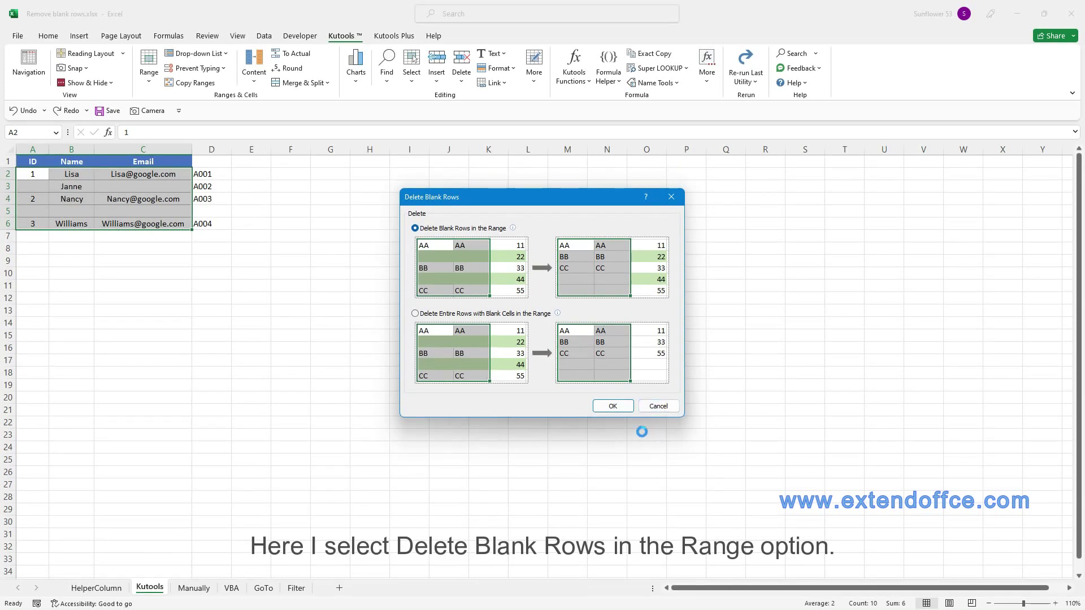
left_click(618, 412)
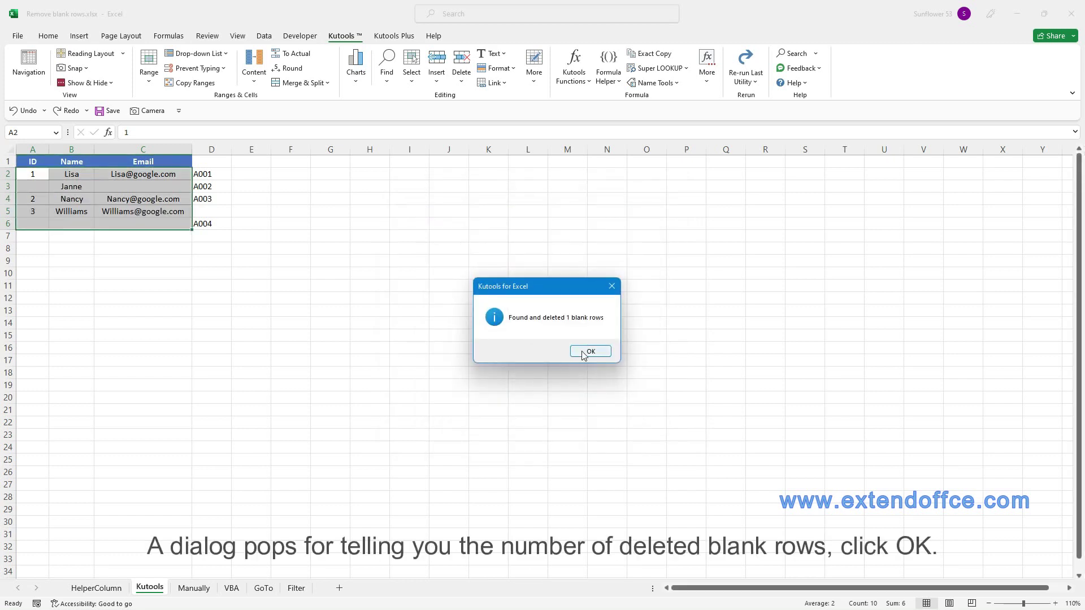
Dismiss the Kutools message and delete blank row 5 on the Manually sheet
left_click(584, 353)
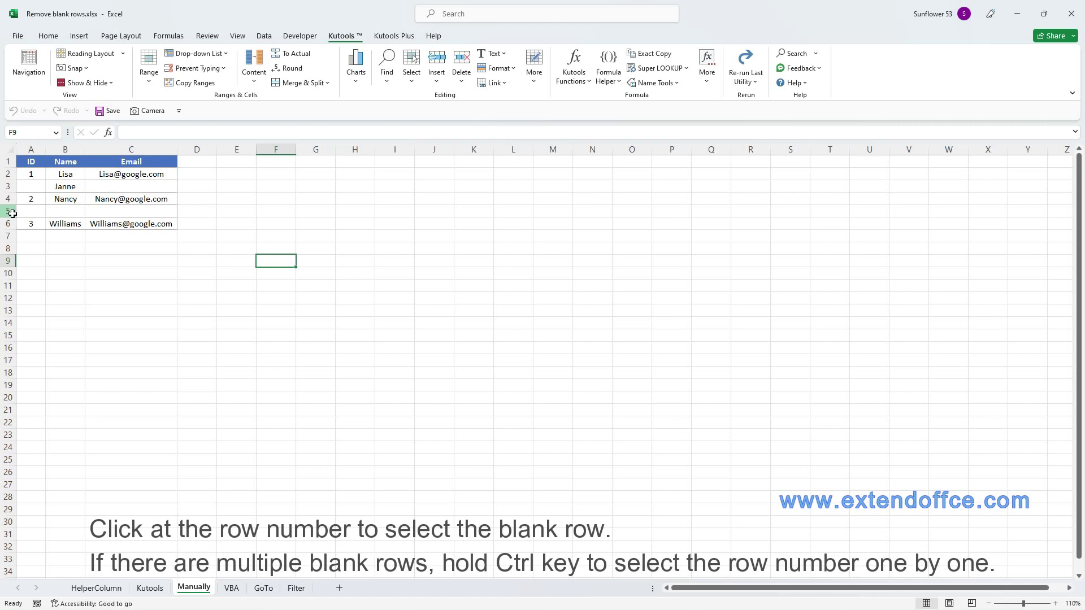
left_click(11, 212)
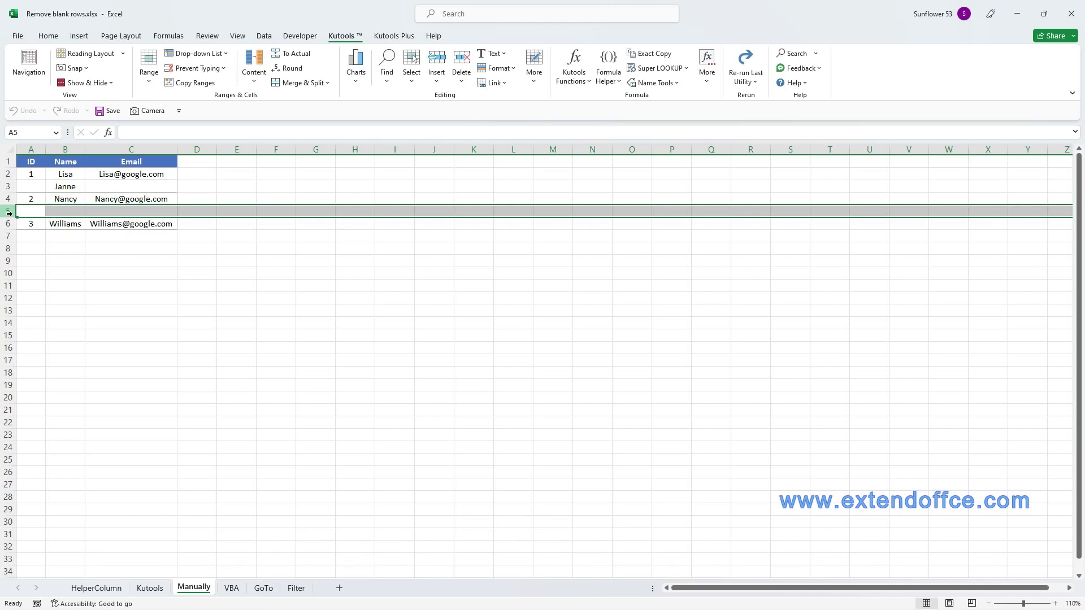
right_click(9, 213)
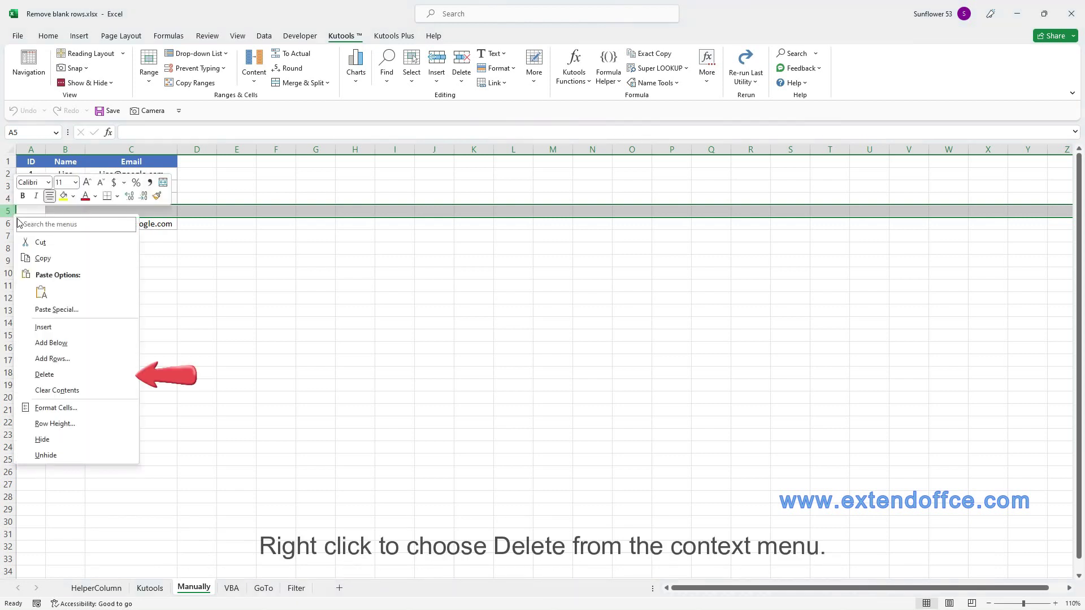
left_click(123, 374)
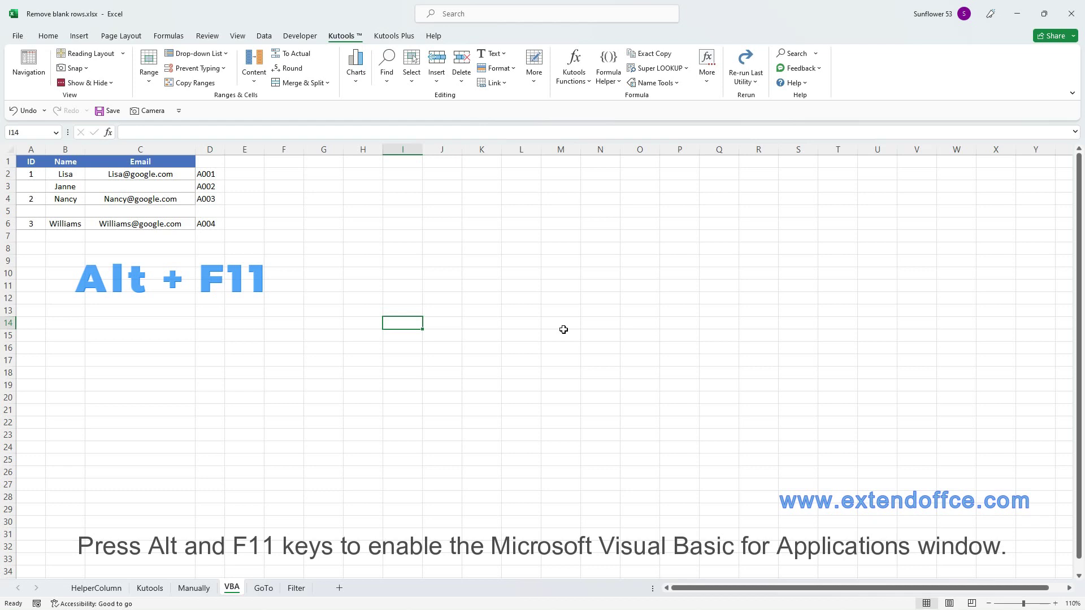
Paste the RemoveBlankRows macro into a new VBA module, run it, and close the editor
key("alt+F11")
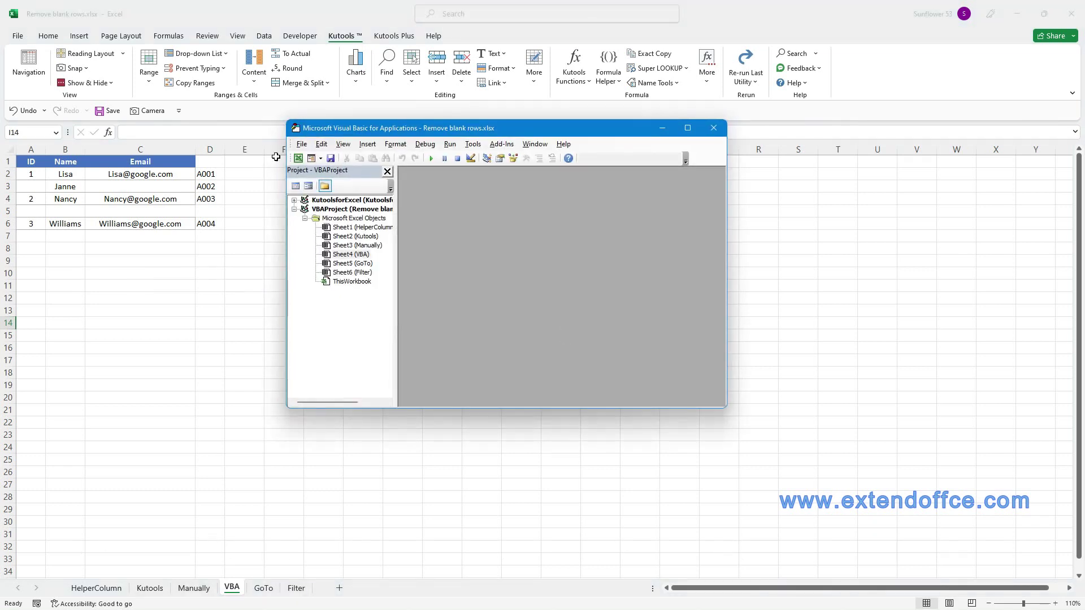
left_click(367, 145)
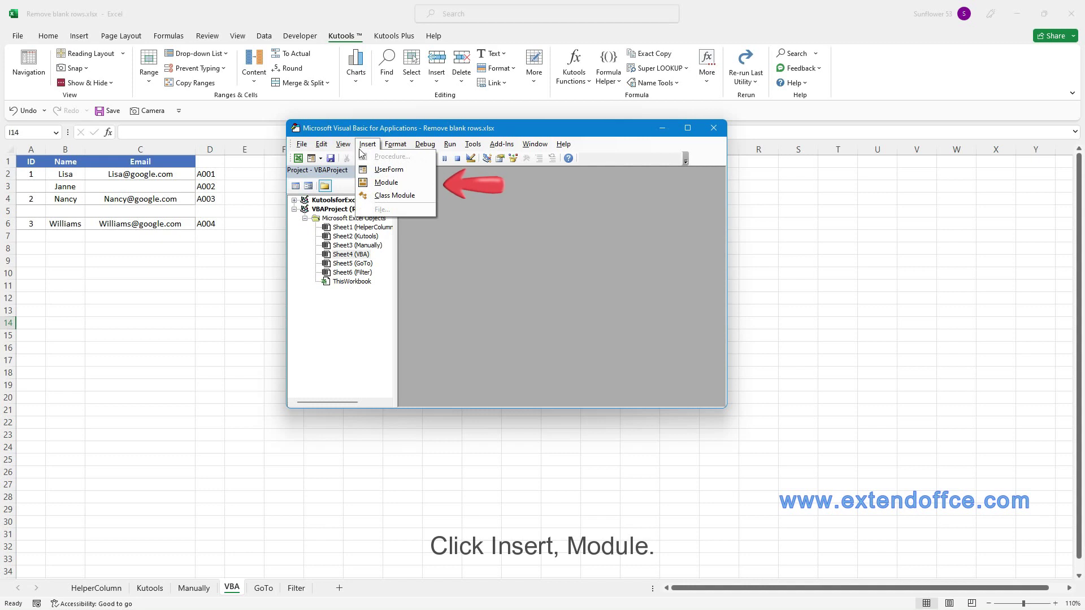
left_click(386, 182)
type("Sub RemoveBlankRows() 'UpdatebyExtendoffice     Dim wsheet As Worksheet     Dim lastRow As Long     Dim i As Long      ' Set the worksheet variable to the active sheet     Set wsheet = ActiveSheet      ' Get the last row of data in the worksheet     lastRow = wsheet.Cells(wsheet.Rows.Count, 1).End(xlUp).Row      ' Loop through each row in reverse order     For i = lastRow To 1 Step -1         ' Check if the entire row is blank         If WorksheetFunction.CountA(wsheet.Rows(i)) = 0 Then             ' If the row is blank, delete it             wsheet.Rows(i).Delete         End If     Next i End Sub")
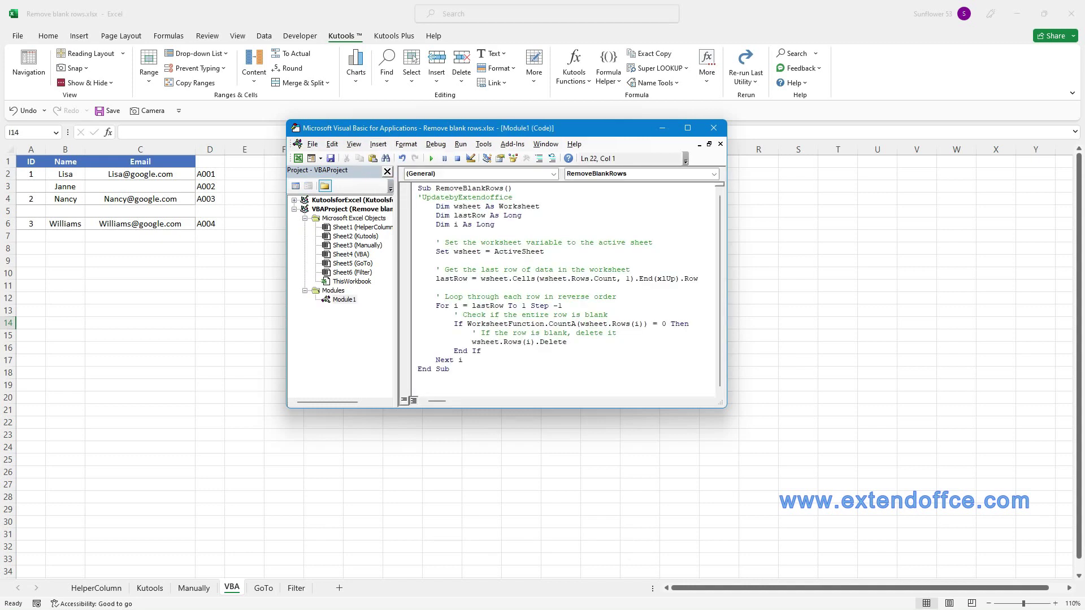
left_click(432, 159)
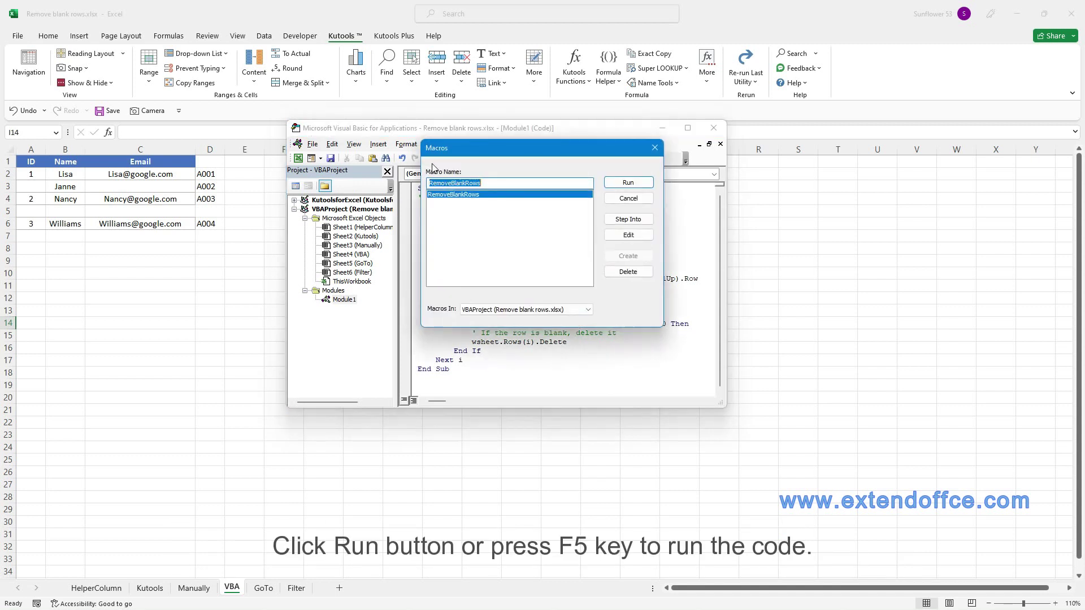
left_click(616, 186)
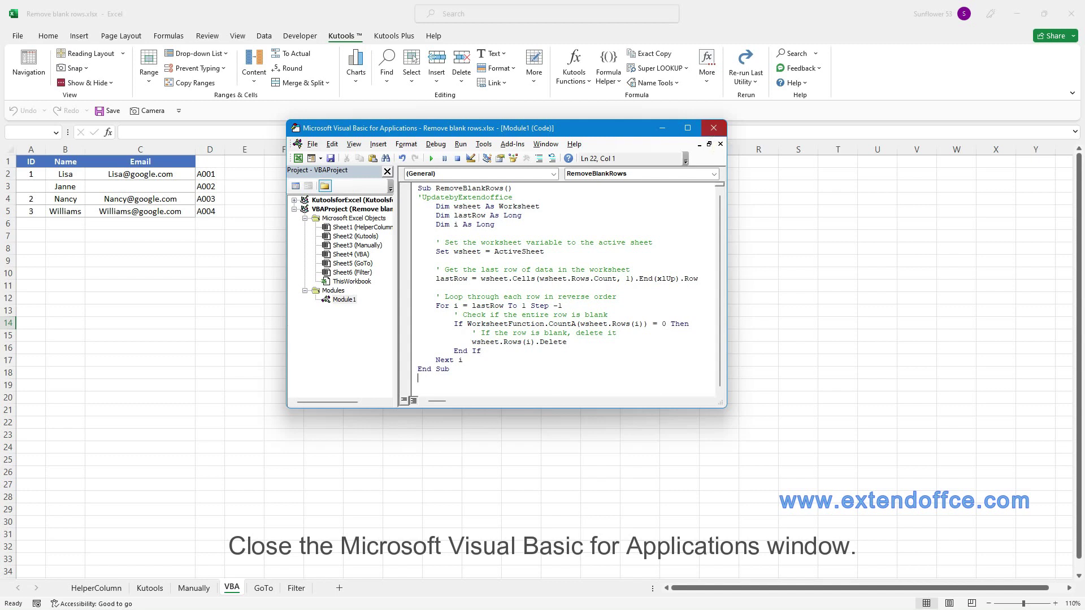
left_click(708, 134)
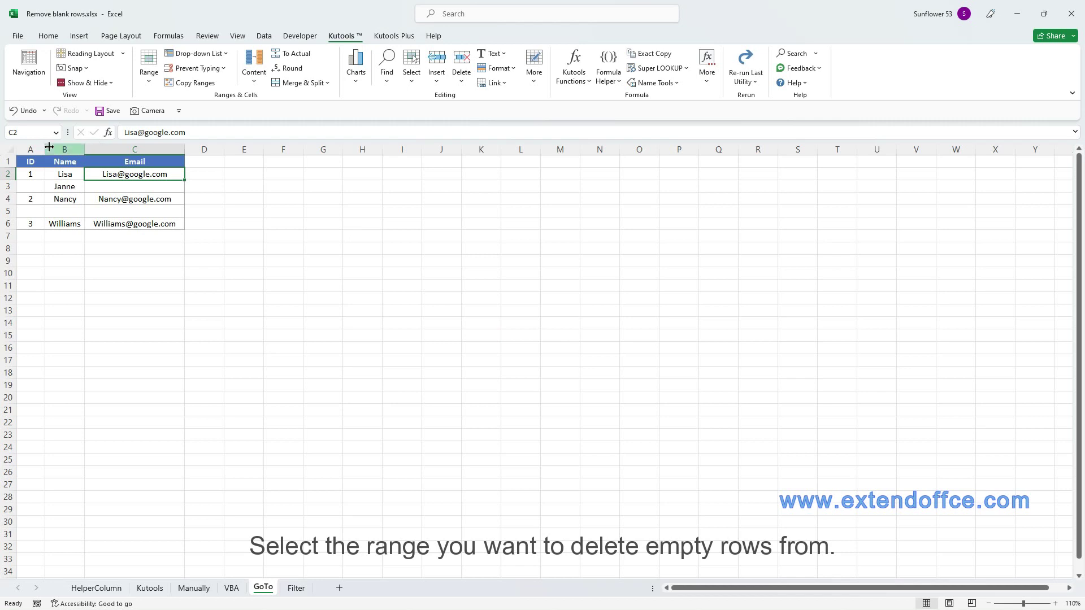
Select only the blank cells within A2:C6 using Go To Special > Blanks
left_click(28, 170)
left_click_drag(27, 170, 166, 224)
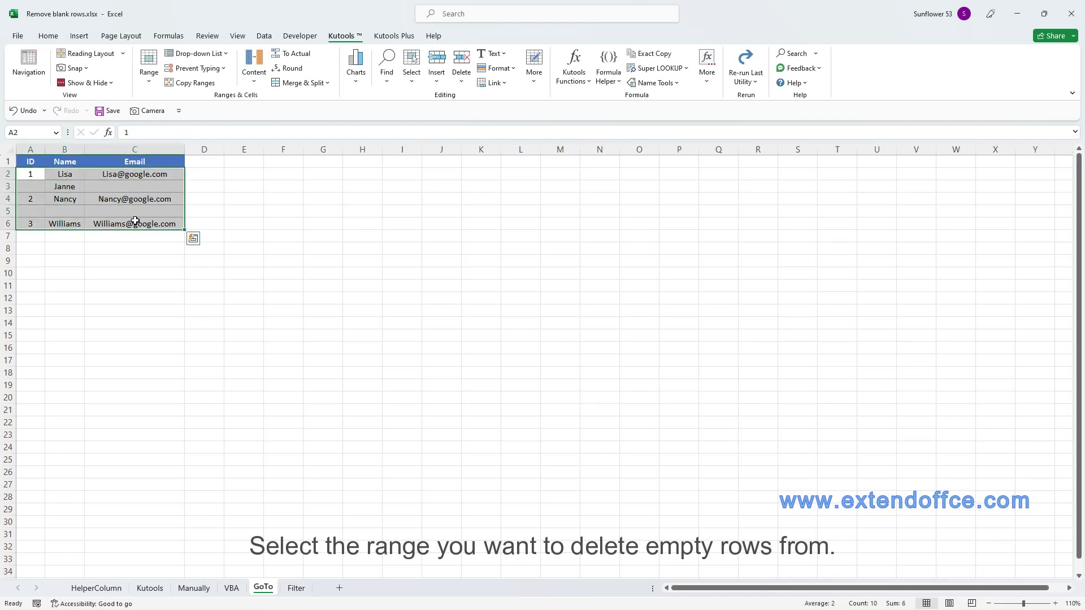
left_click(49, 36)
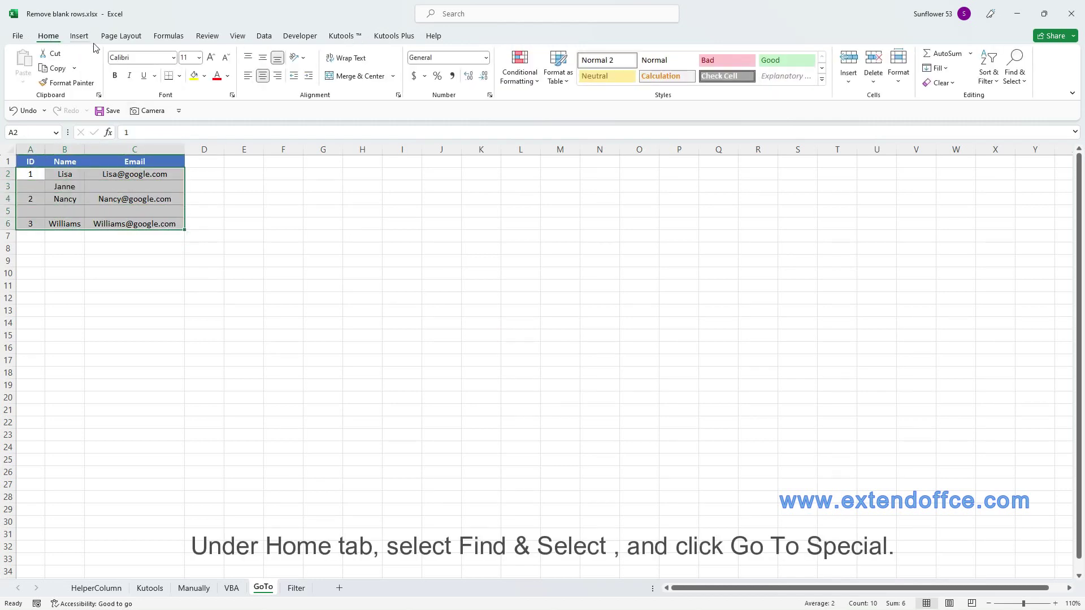
left_click(1015, 82)
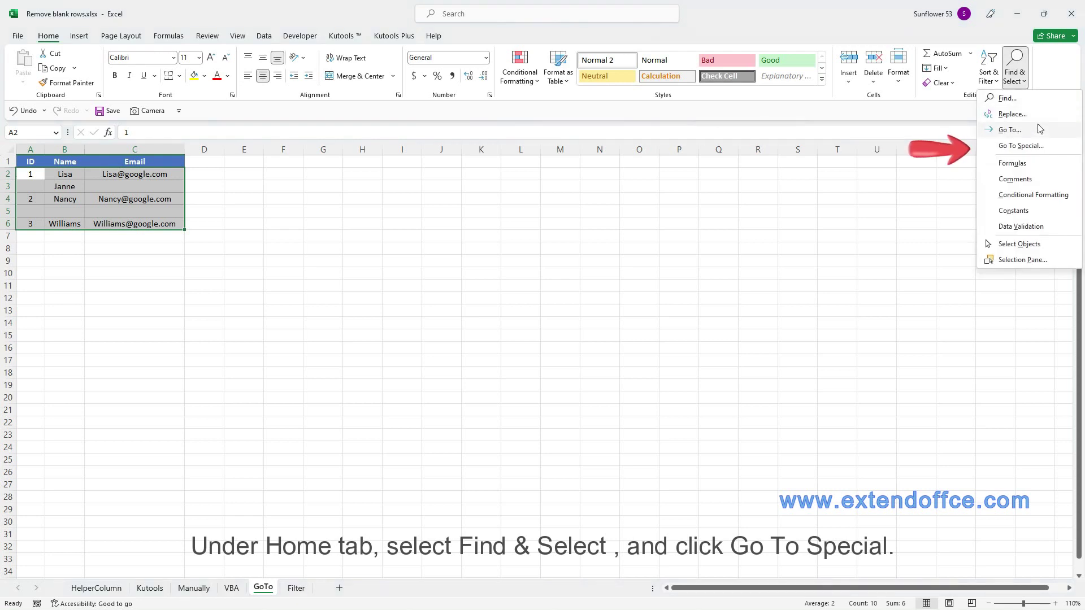
left_click(1041, 147)
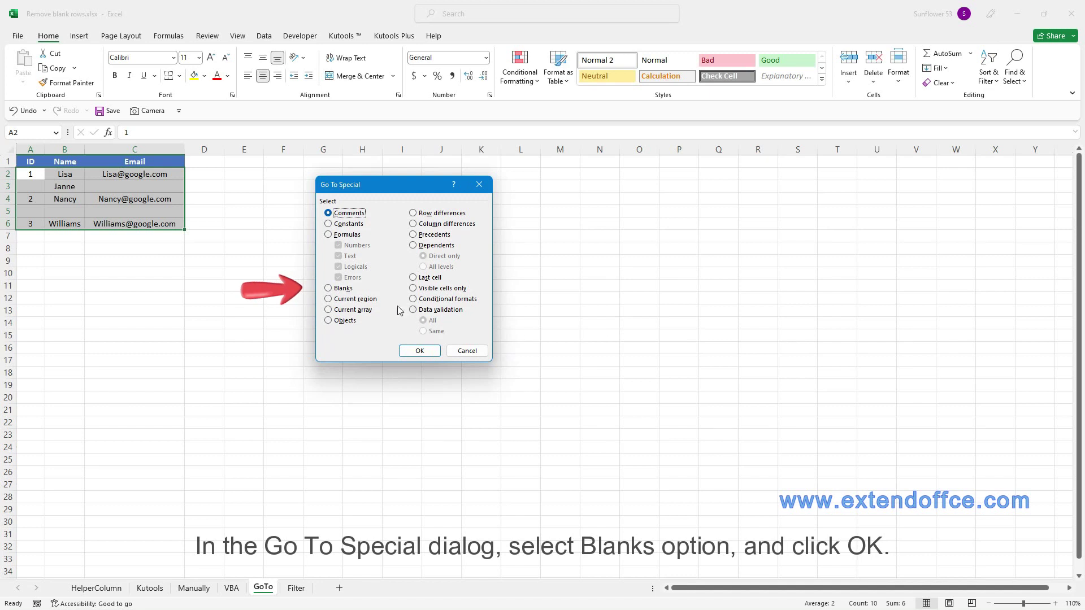
left_click(338, 289)
left_click(419, 352)
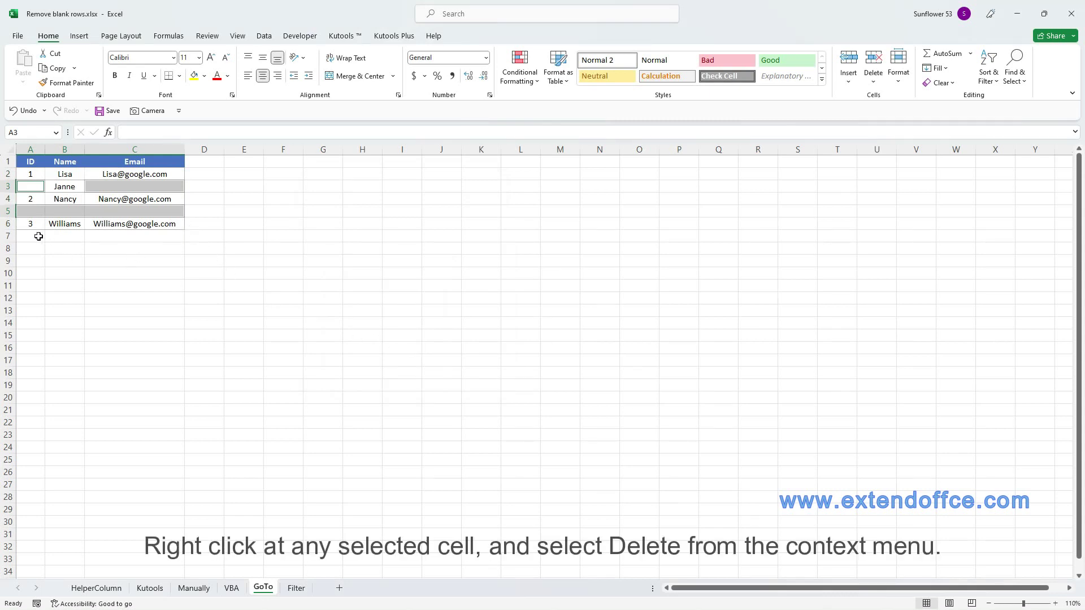
Delete the entire rows containing the selected blank cells, leaving three complete records
right_click(31, 190)
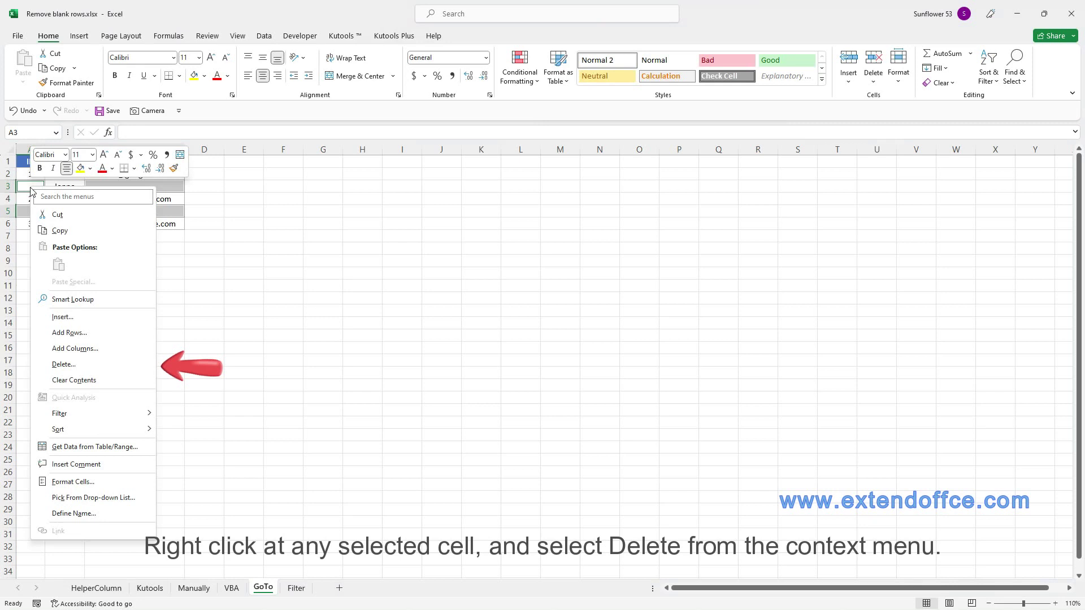
left_click(100, 364)
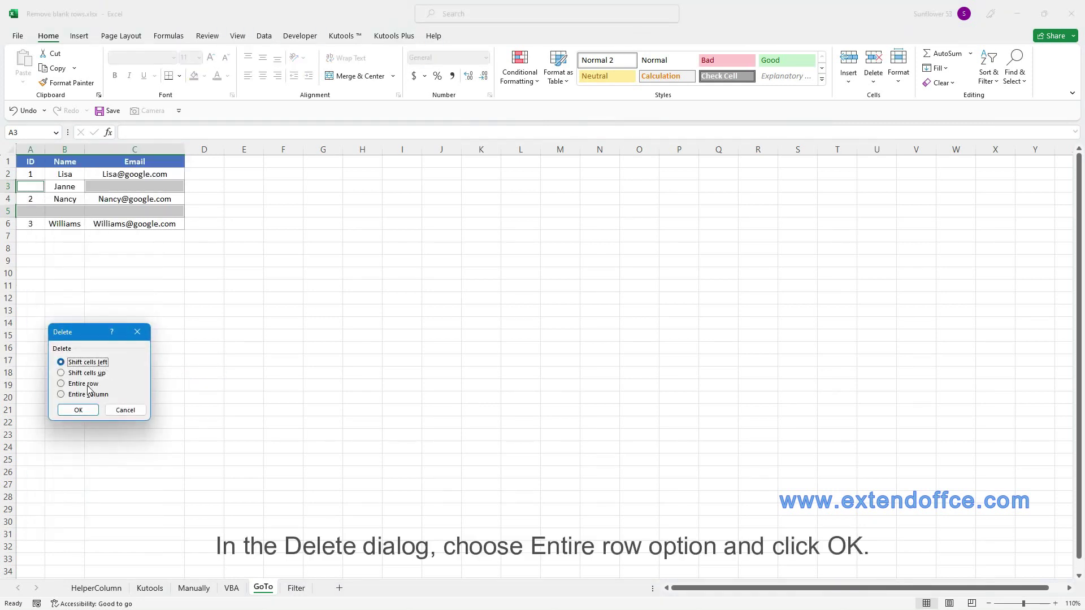
left_click(85, 385)
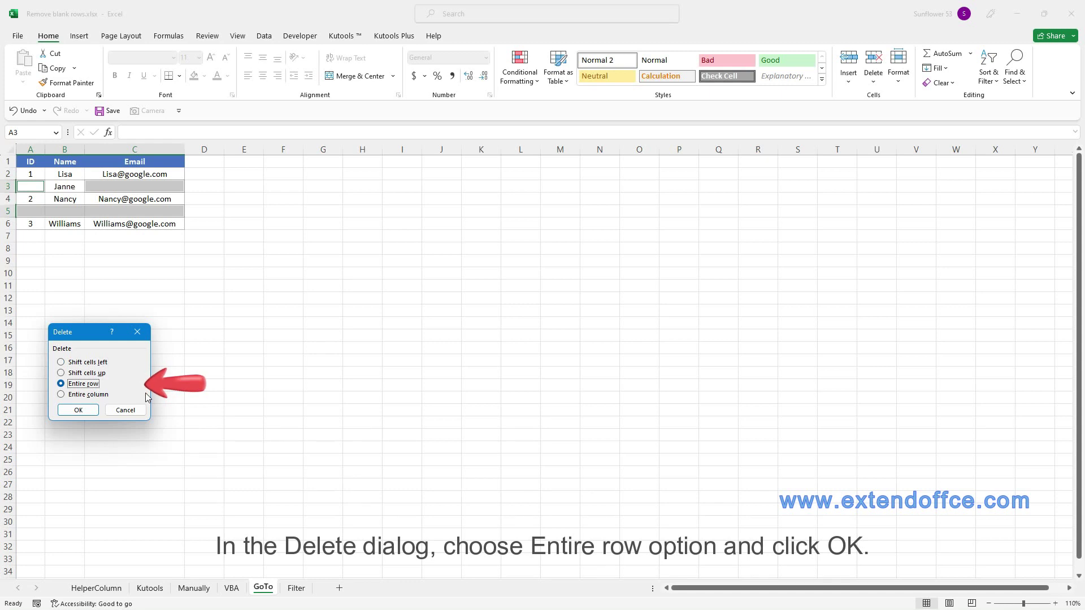
left_click(92, 413)
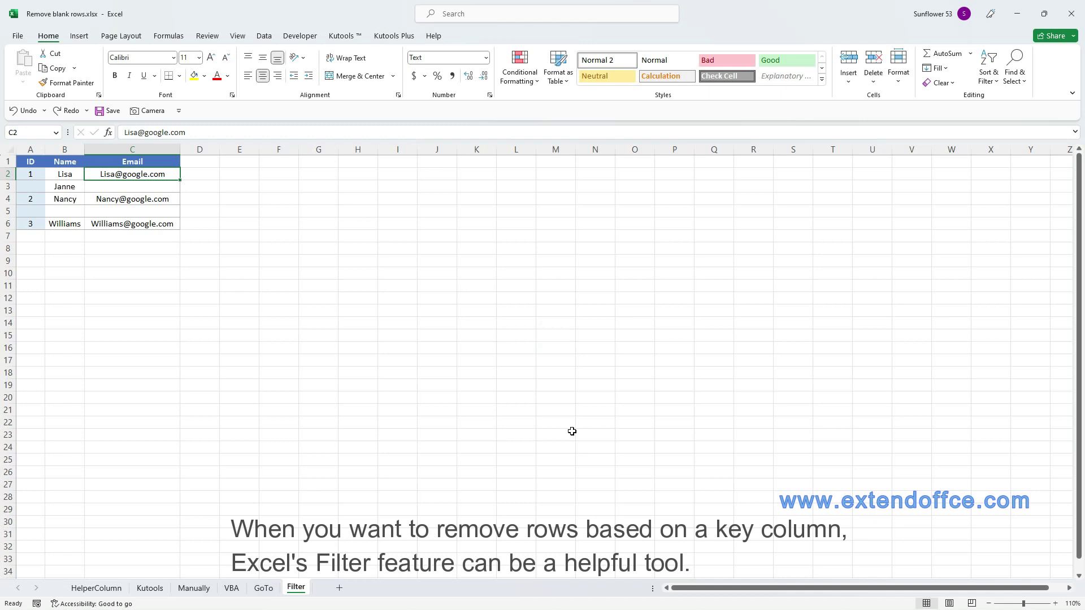
Select A1:C6 and enable Filter on the ID, Name and Email headers
left_click(264, 36)
left_click_drag(31, 161, 168, 226)
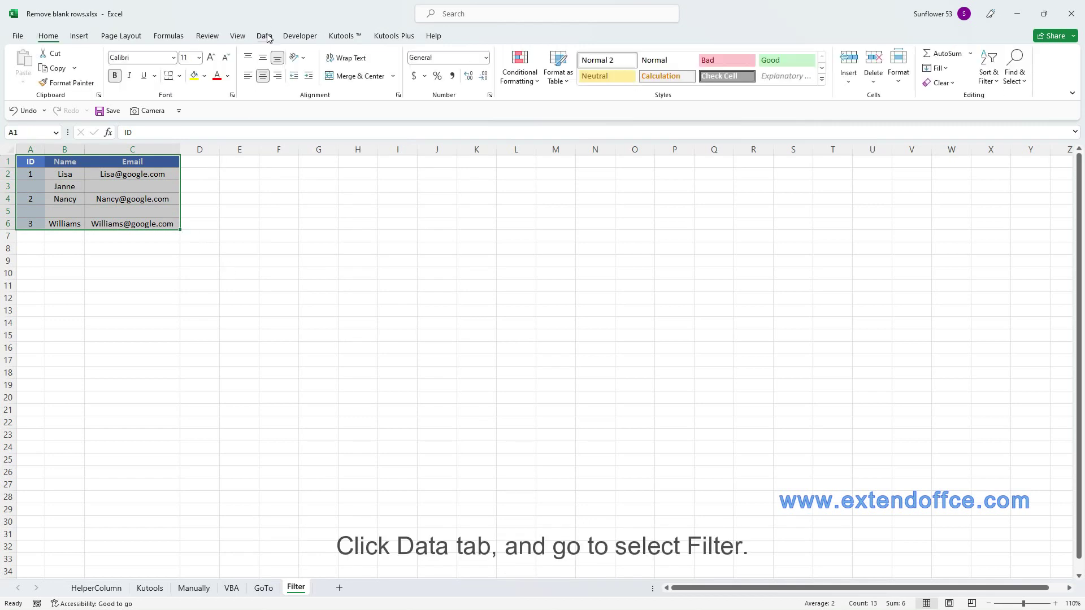
left_click(267, 37)
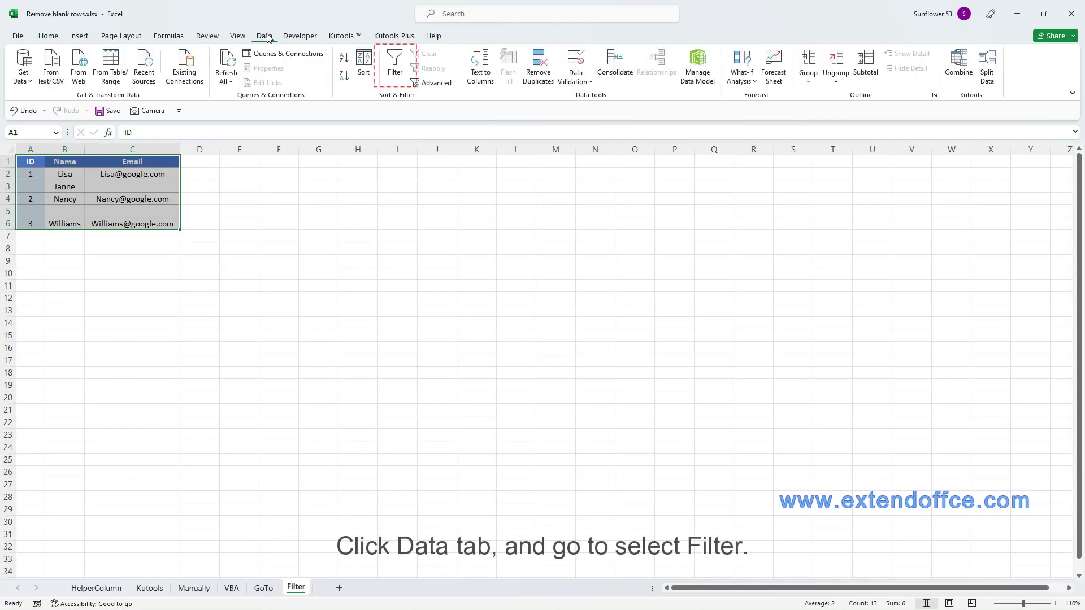
left_click(395, 66)
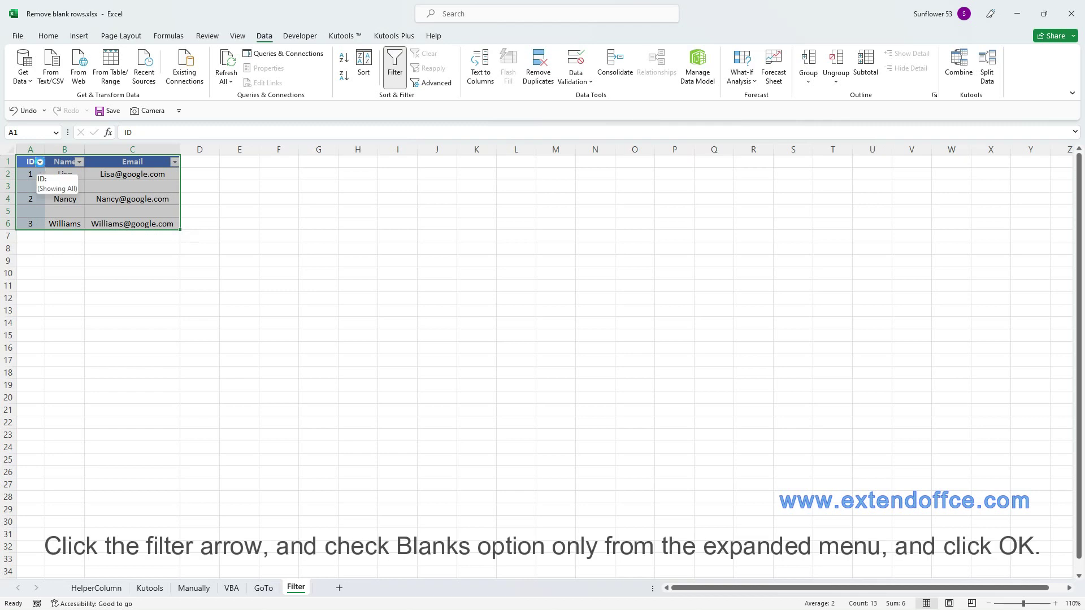
Filter the ID column to (Blanks) only and select the visible rows 3 and 5
left_click(40, 162)
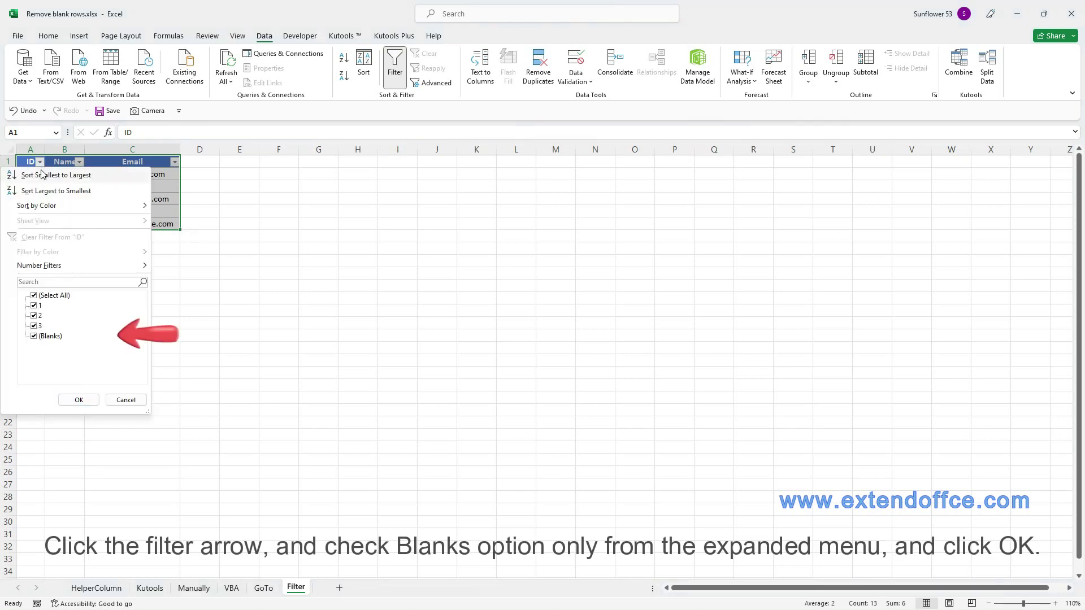
left_click(62, 304)
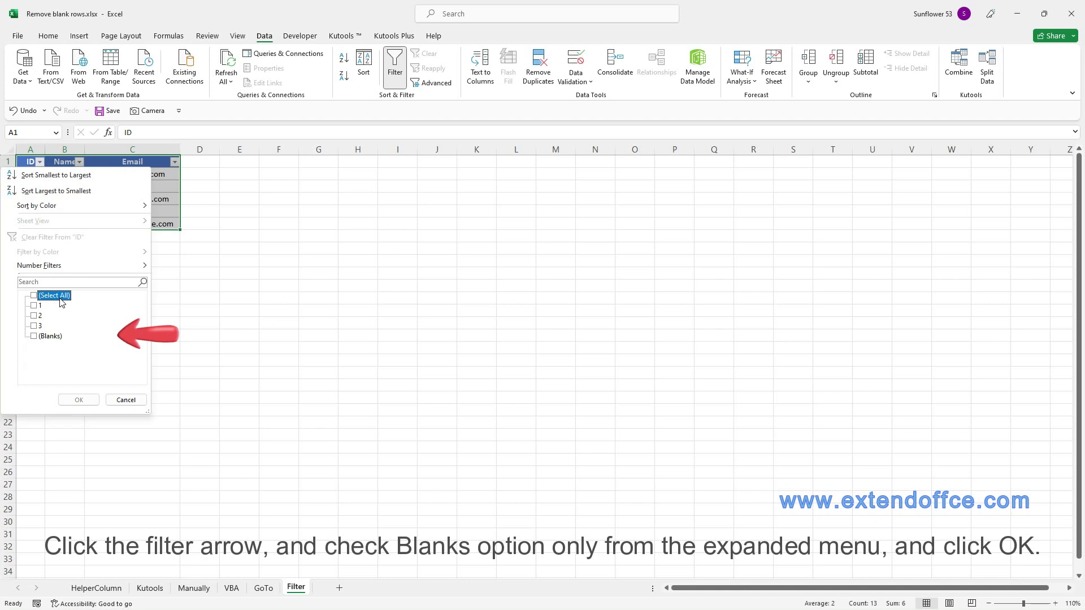
left_click(50, 337)
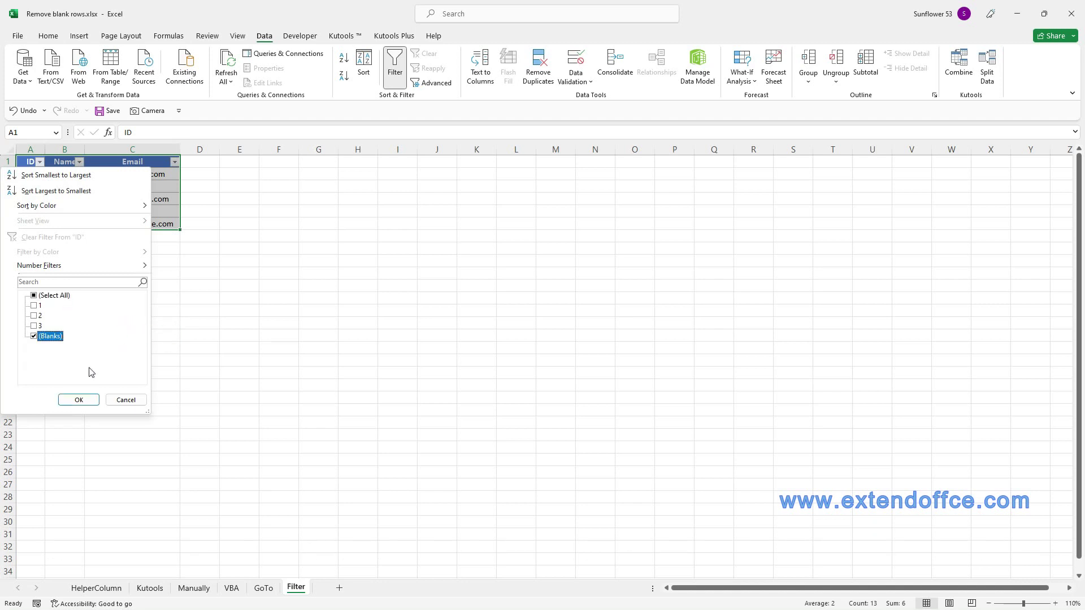
left_click(79, 400)
left_click_drag(6, 174, 7, 186)
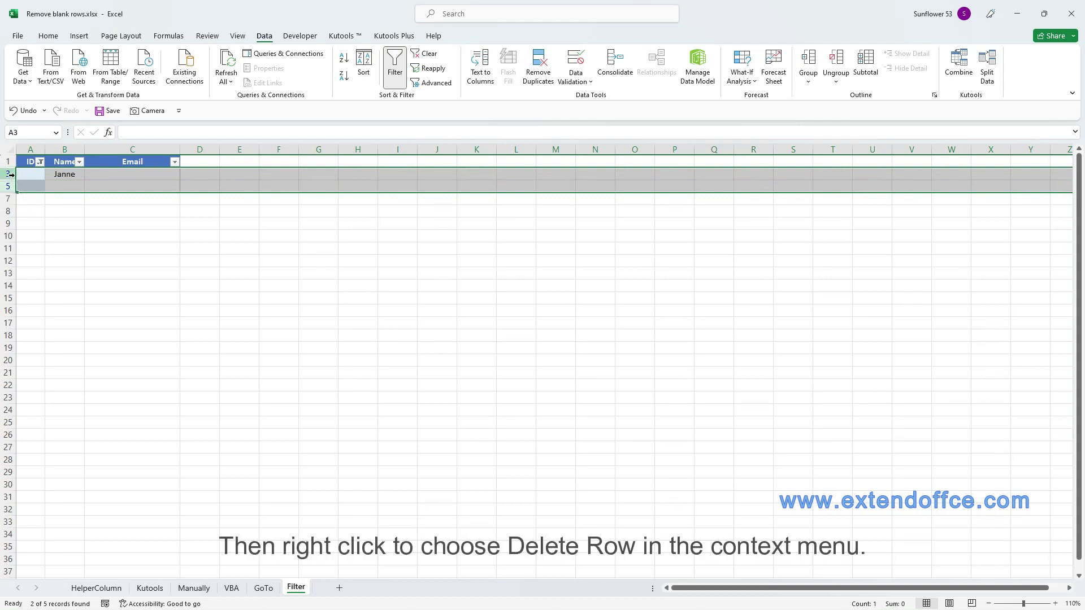
Delete the selected blank-ID rows, then turn the Filter off to show records 1, 2 and 3
right_click(17, 177)
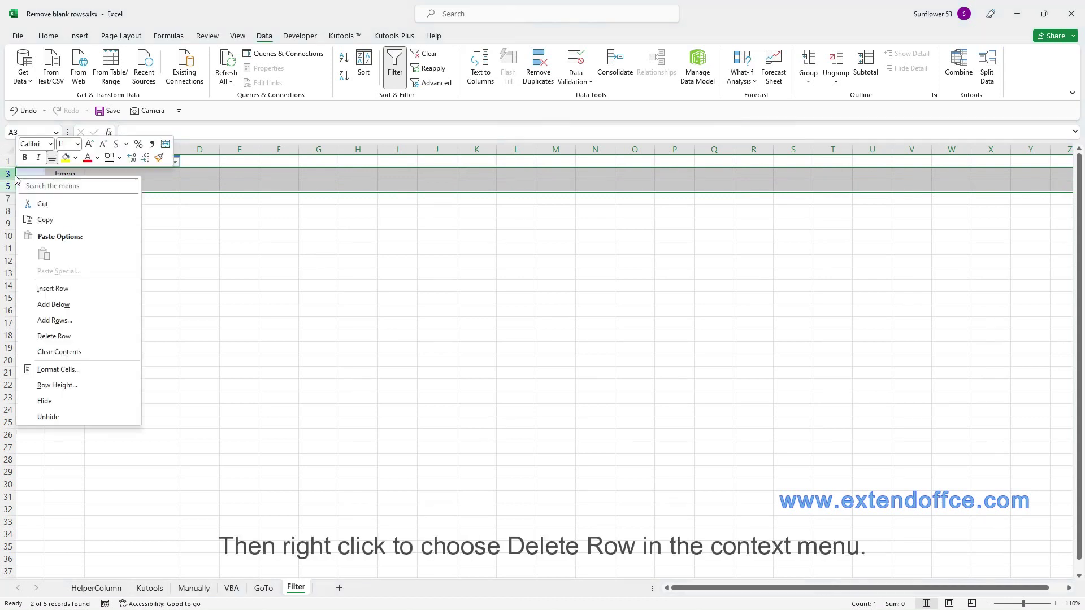
left_click(53, 337)
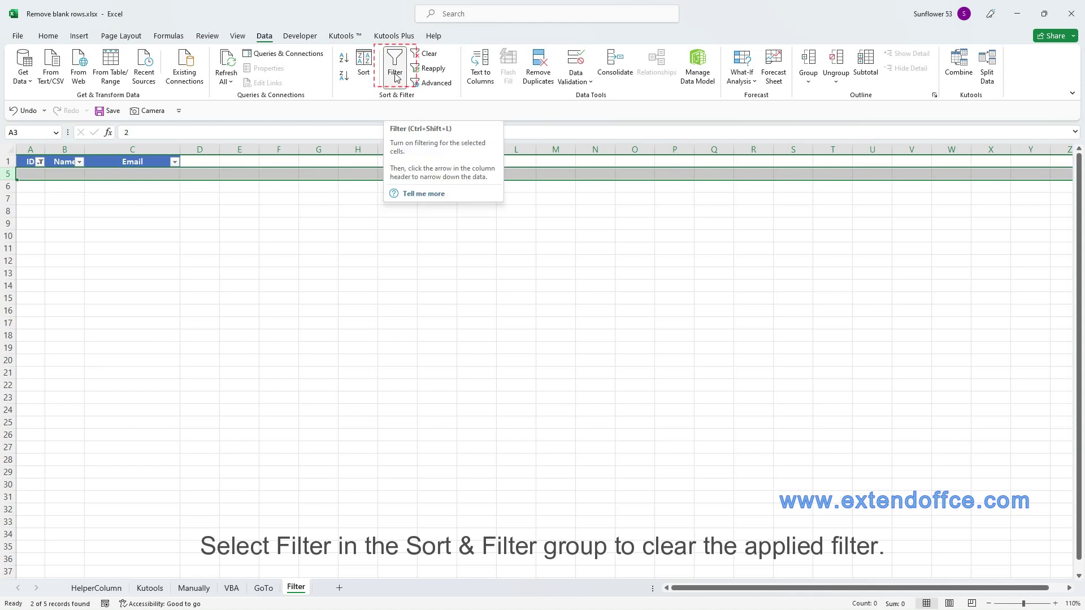
left_click(395, 76)
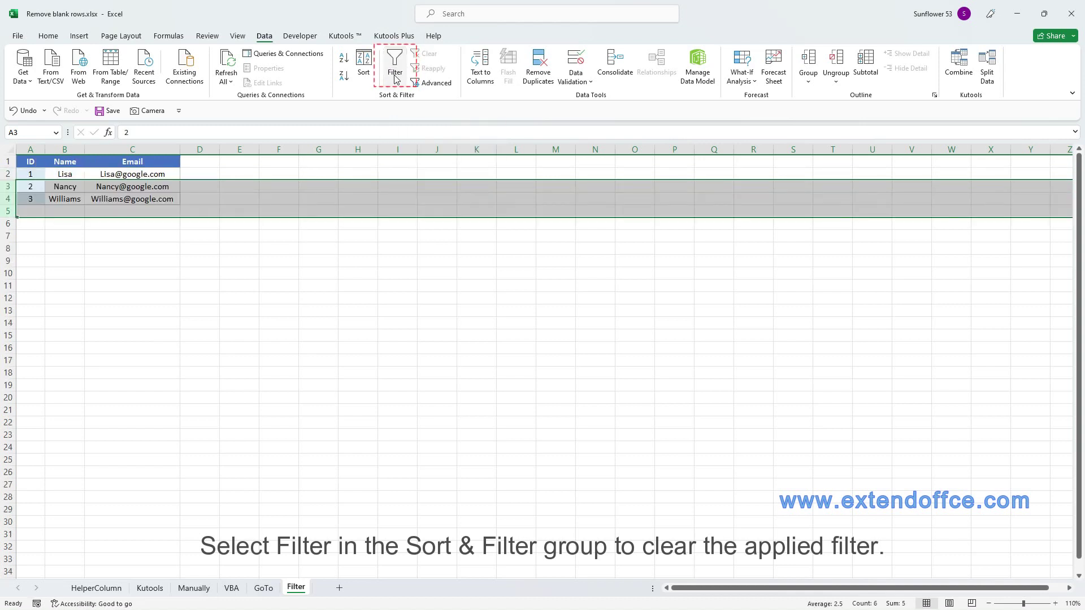